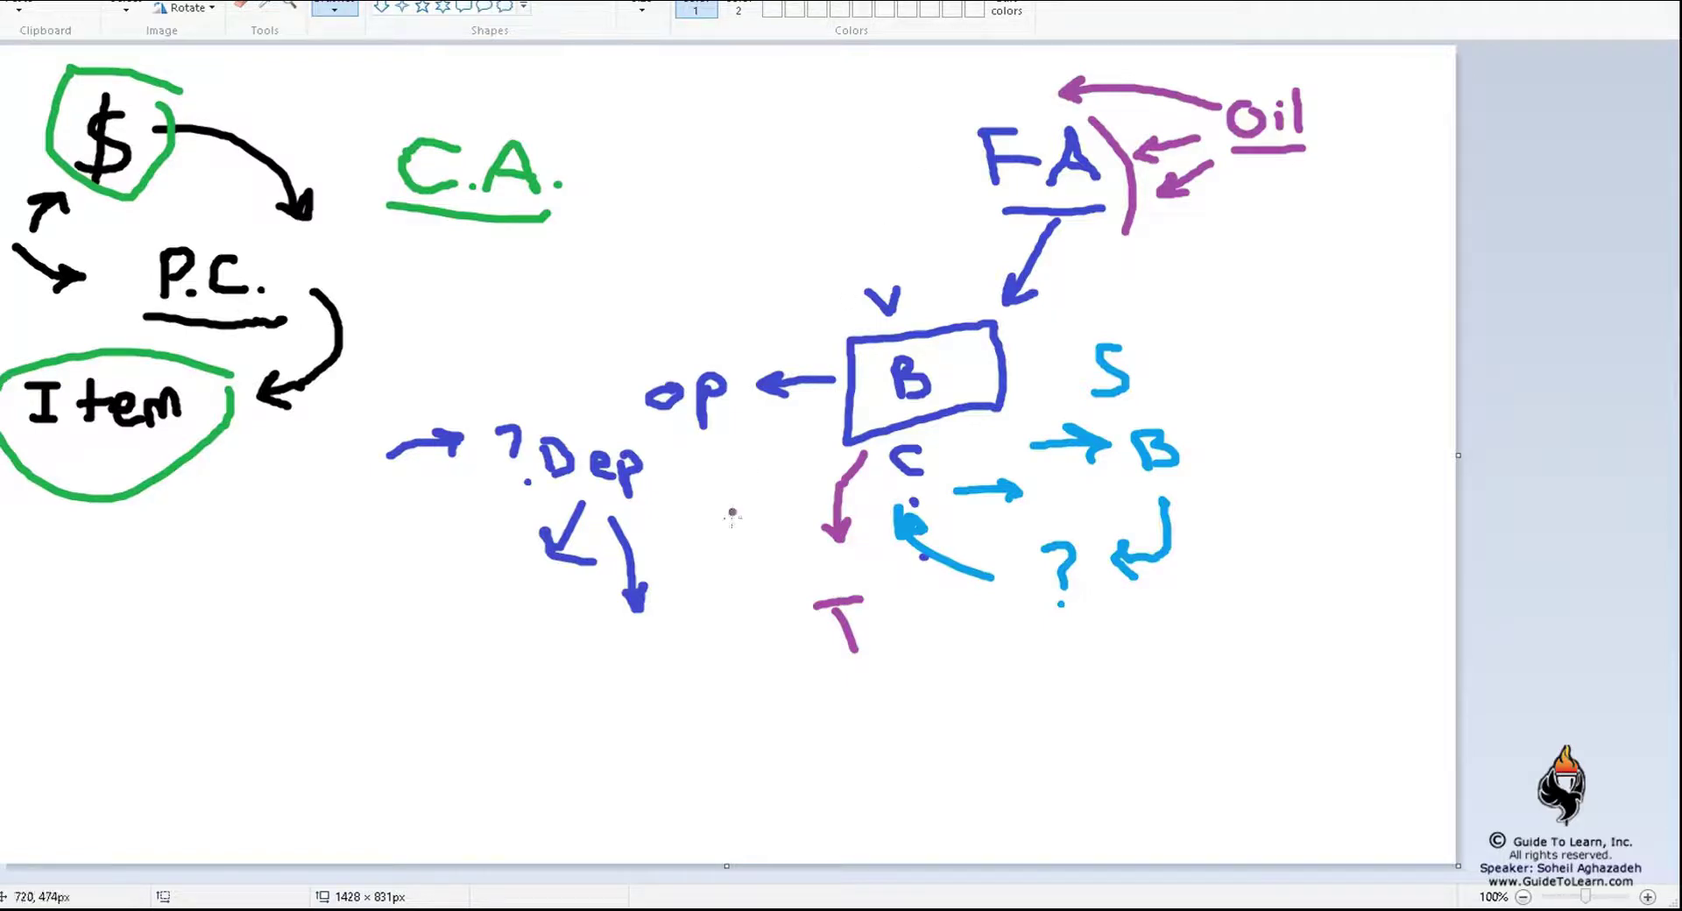
- Draw a purple circled minus toward T, an arrow left of T, an arrow from B, and a curve under '?'
mouse_move(653, 523)
left_mouse_down()
mouse_move(697, 523)
mouse_move(659, 496)
mouse_move(704, 527)
mouse_move(702, 502)
mouse_move(750, 597)
left_mouse_up()
left_click_drag(750, 597, 735, 575)
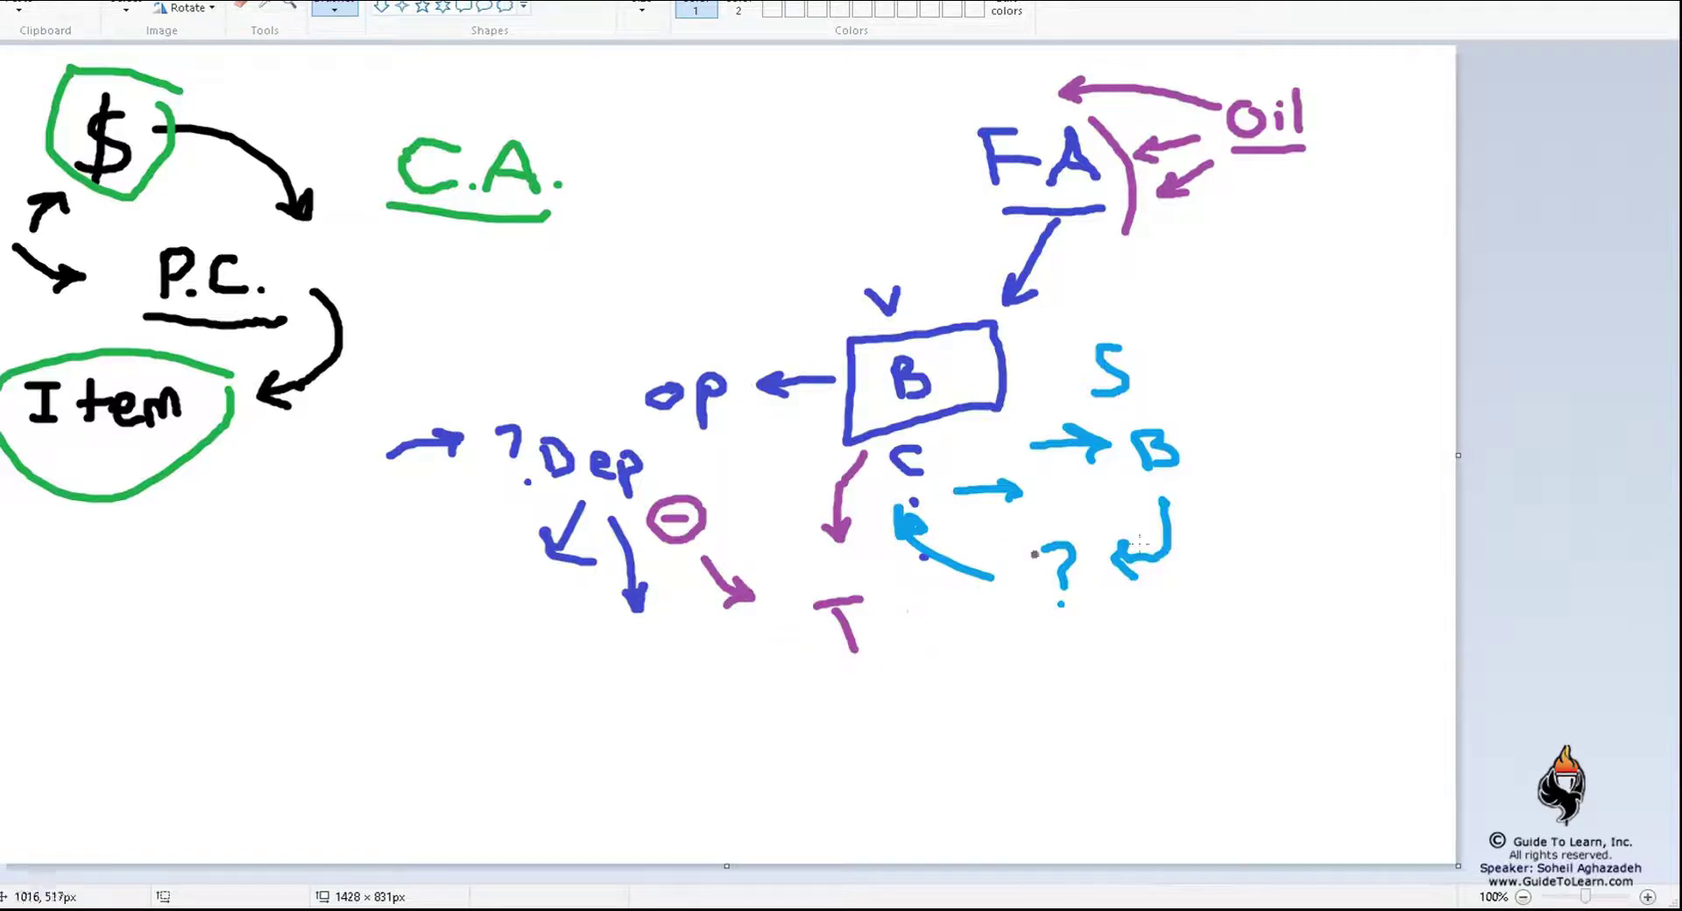
left_click_drag(794, 660, 743, 640)
left_click(790, 676)
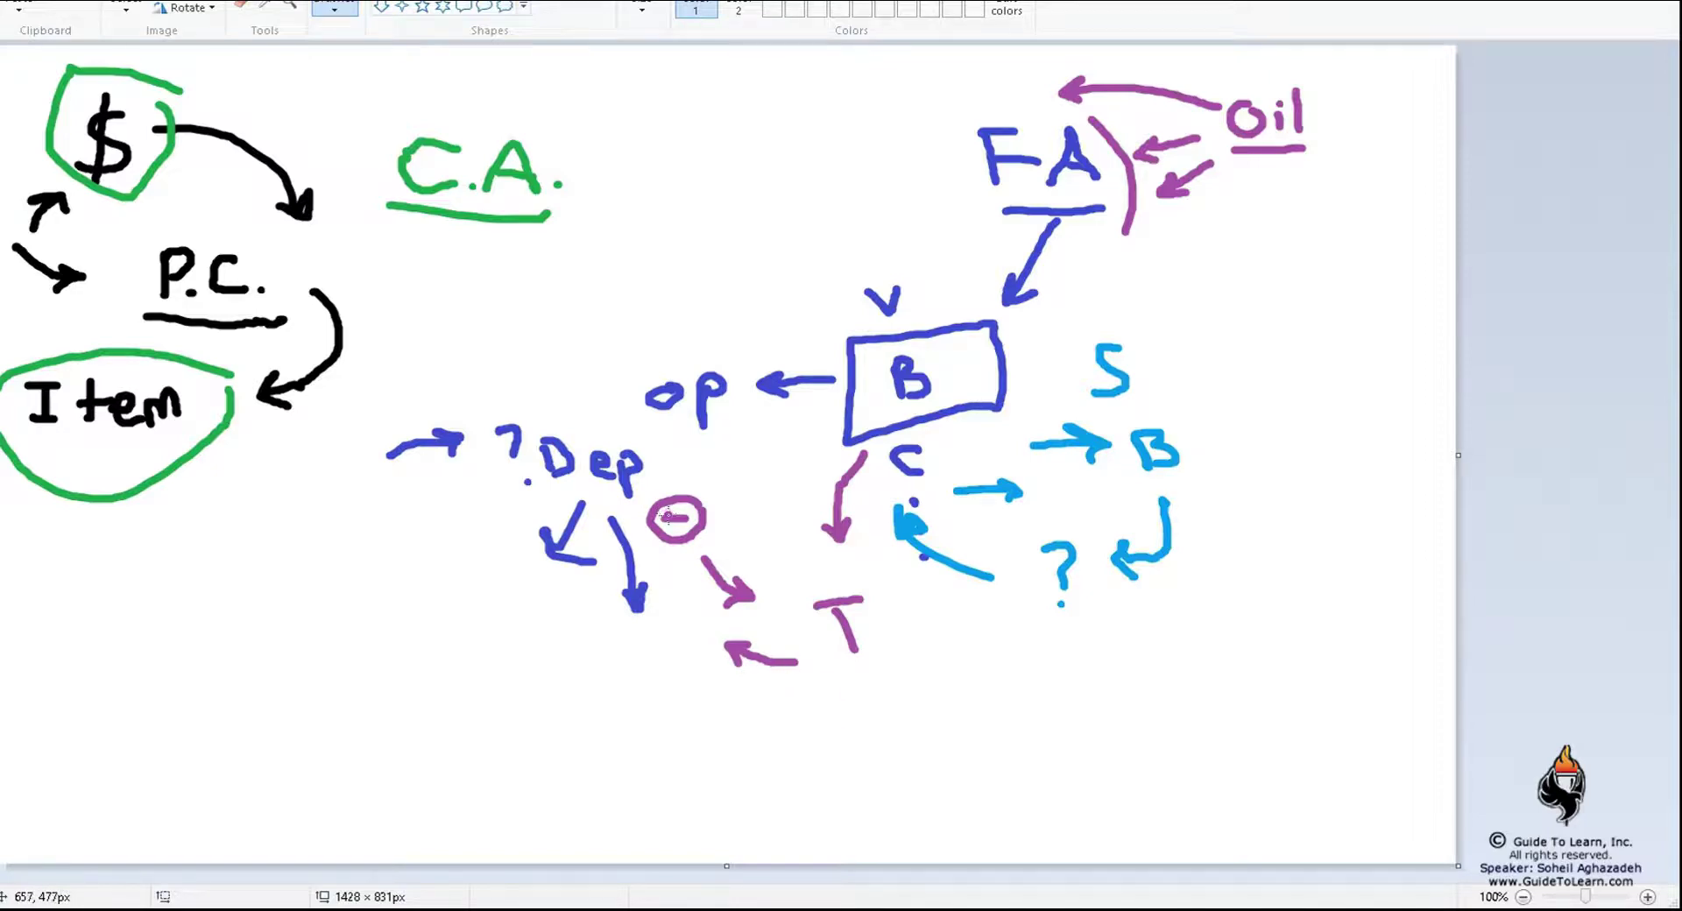
mouse_move(1225, 452)
left_mouse_down()
mouse_move(1275, 451)
mouse_move(1253, 463)
left_mouse_up()
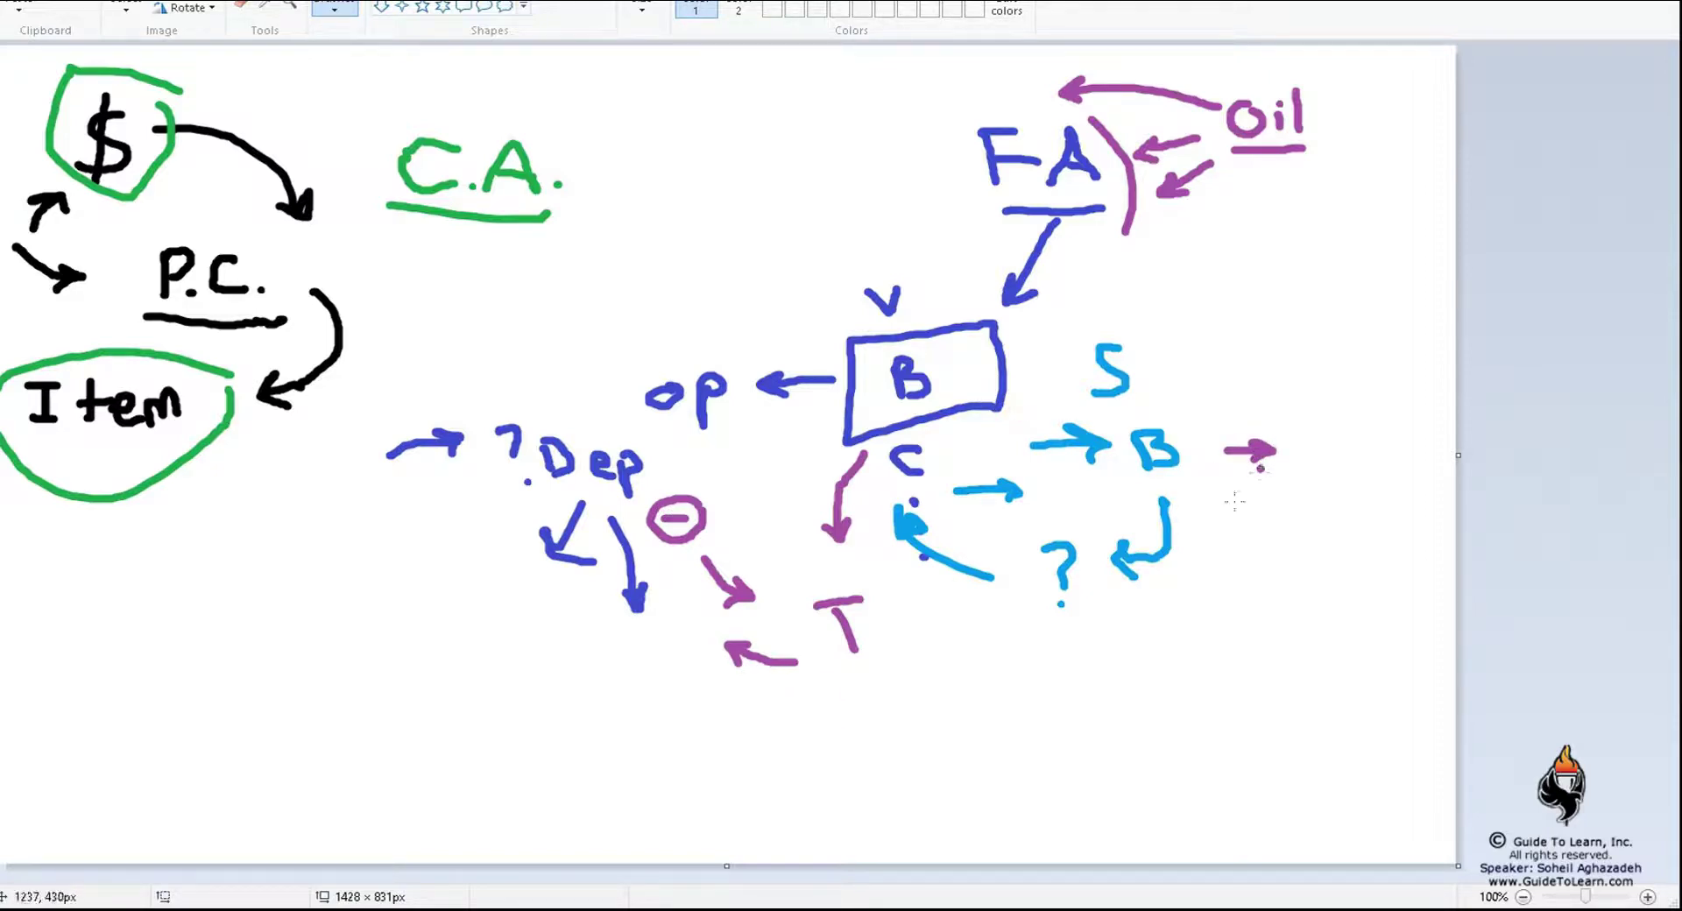
left_click_drag(1205, 550, 994, 597)
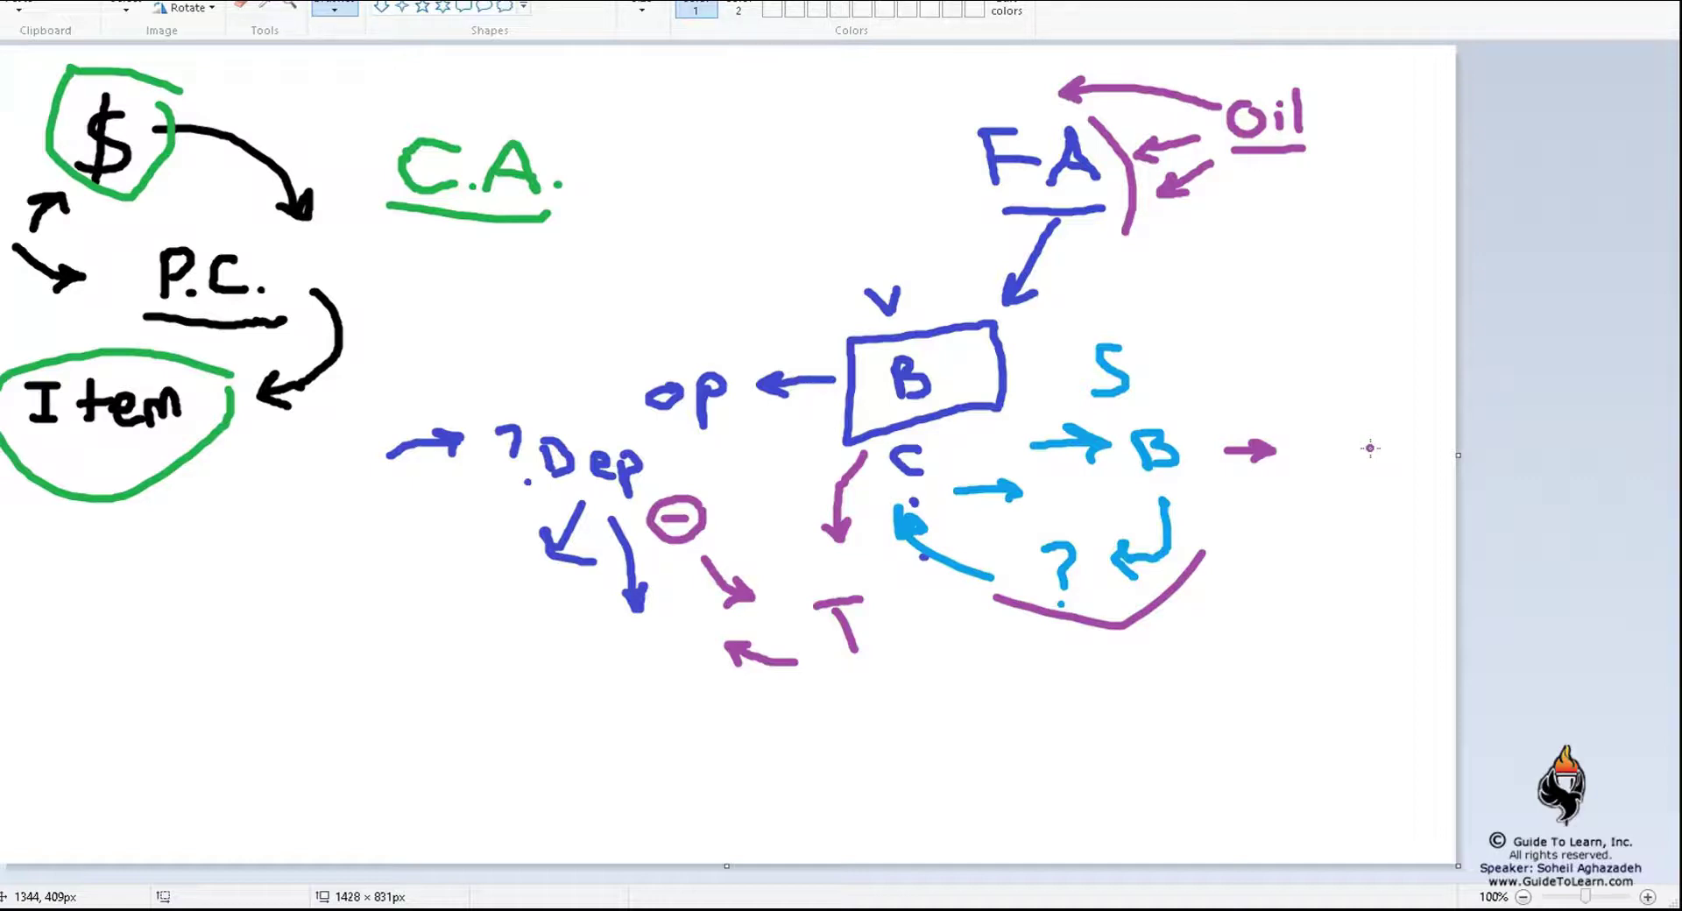
- Draw a purple arrow up-right from the B box, then a blue arrow stroke toward Dep
mouse_move(1019, 349)
left_mouse_down()
mouse_move(1172, 303)
mouse_move(1276, 317)
mouse_move(1333, 300)
mouse_move(1314, 329)
left_mouse_up()
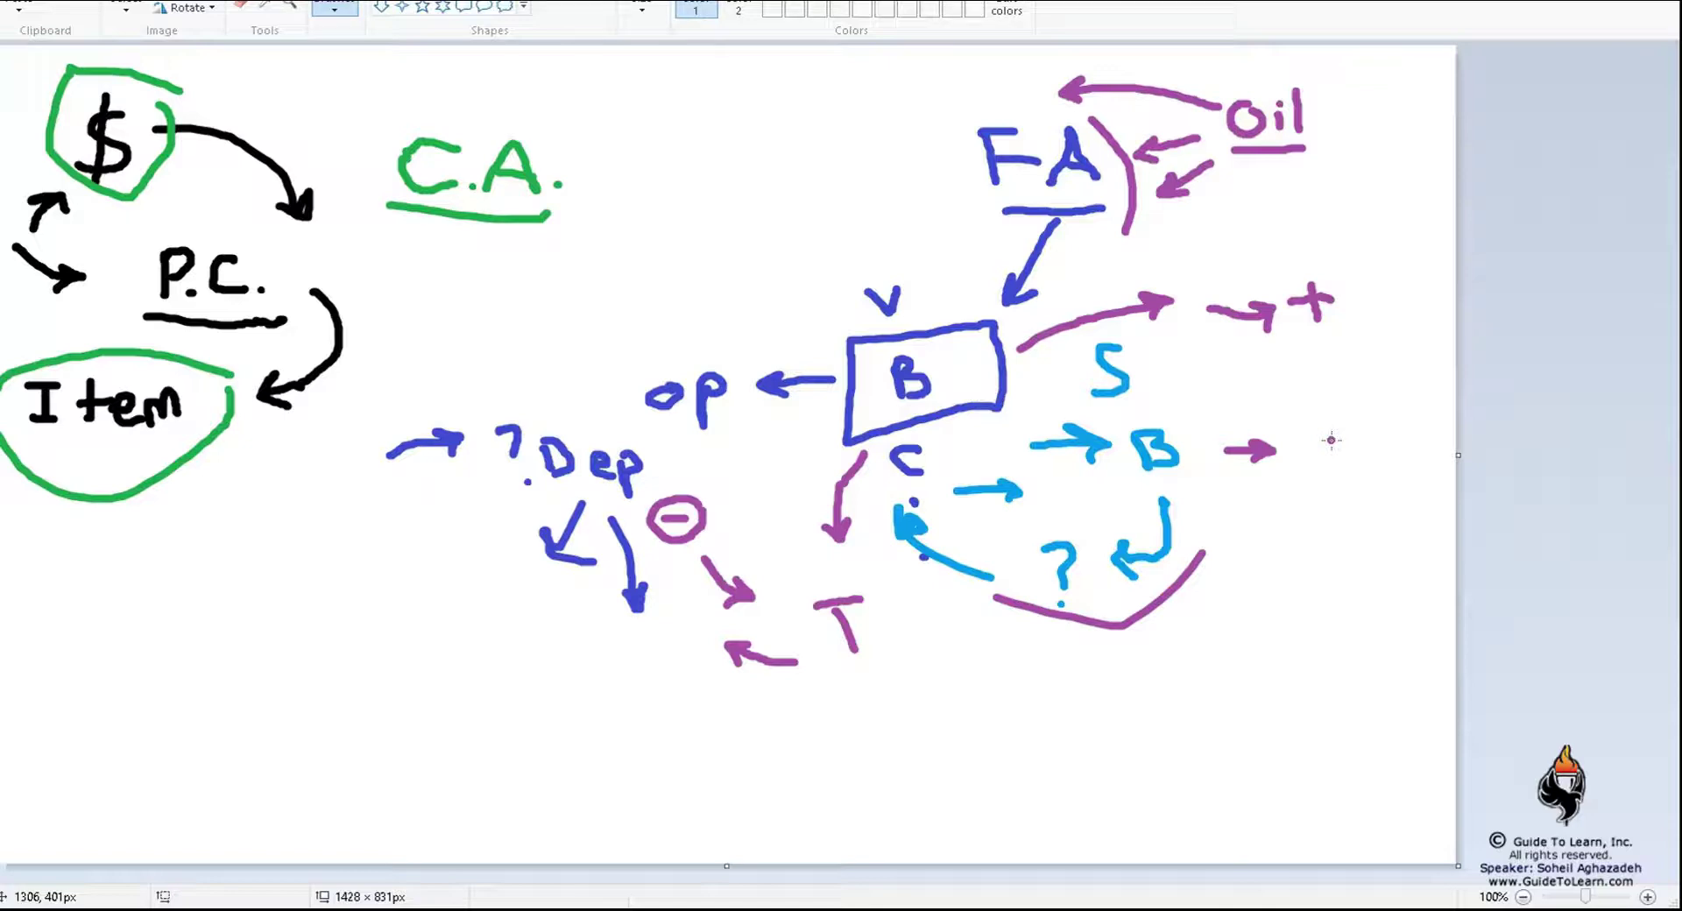
left_click(959, 106)
mouse_move(393, 646)
left_mouse_down()
mouse_move(478, 523)
mouse_move(474, 550)
mouse_move(542, 480)
mouse_move(538, 494)
mouse_move(657, 480)
mouse_move(593, 415)
mouse_move(536, 460)
mouse_move(551, 501)
mouse_move(493, 565)
mouse_move(496, 543)
mouse_move(519, 556)
left_mouse_up()
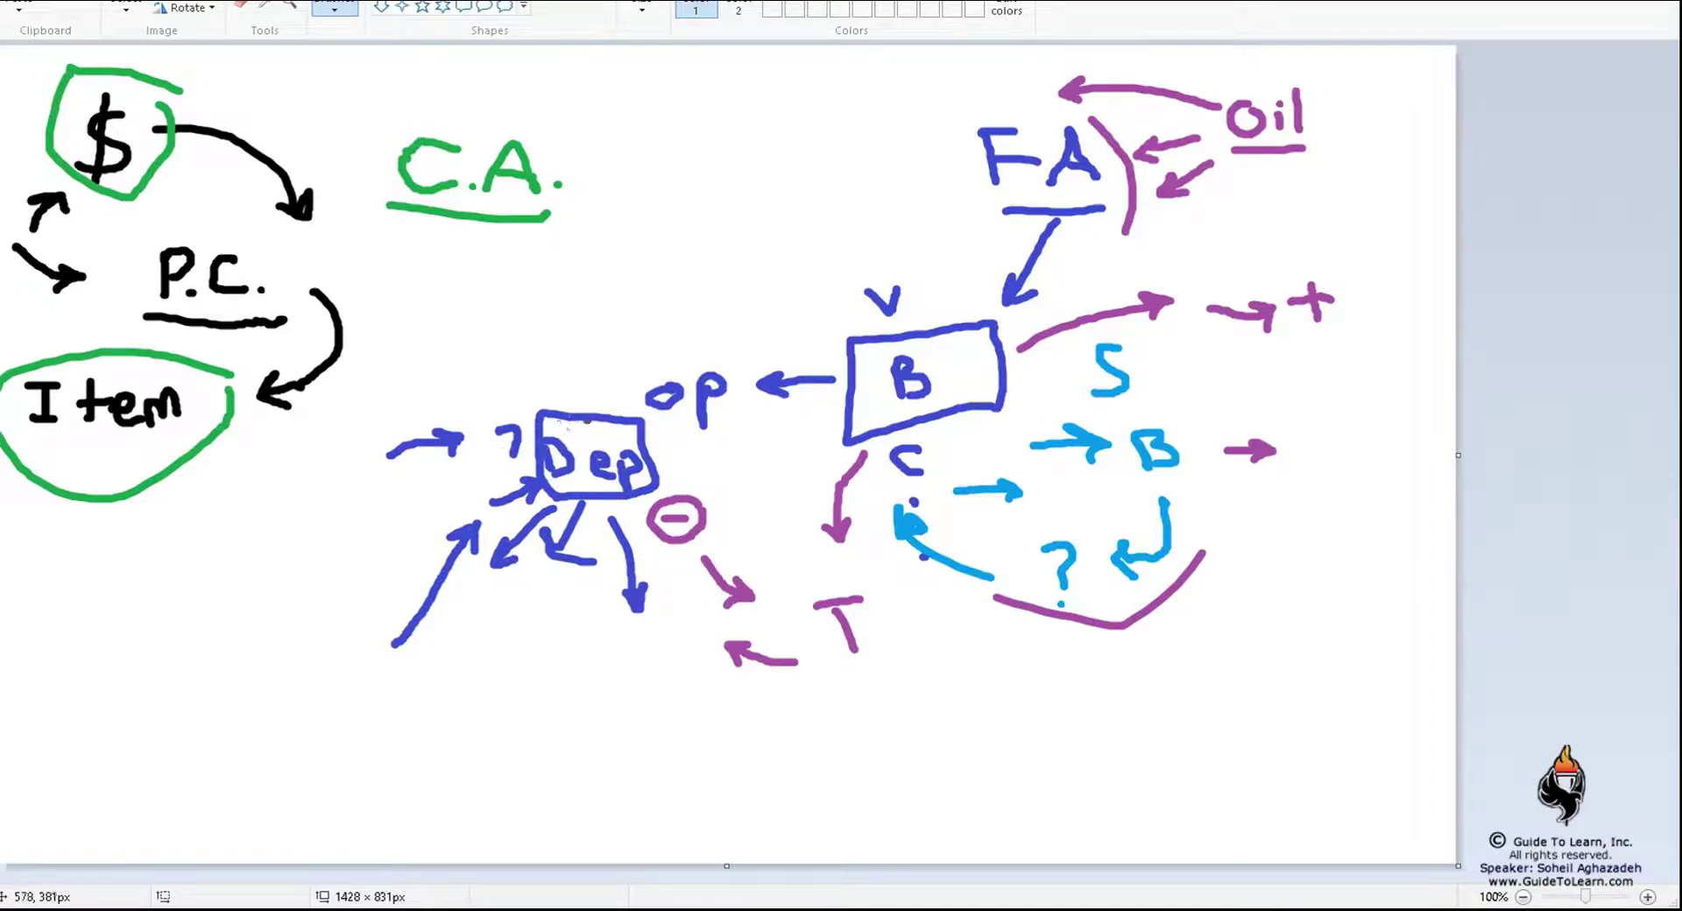
- Stack blue dashes beside Dep and write 'Land' in orange below Item
mouse_move(680, 465)
left_mouse_down()
mouse_move(772, 456)
mouse_move(776, 496)
left_mouse_up()
mouse_move(752, 517)
left_mouse_down()
mouse_move(775, 516)
mouse_move(772, 542)
left_mouse_up()
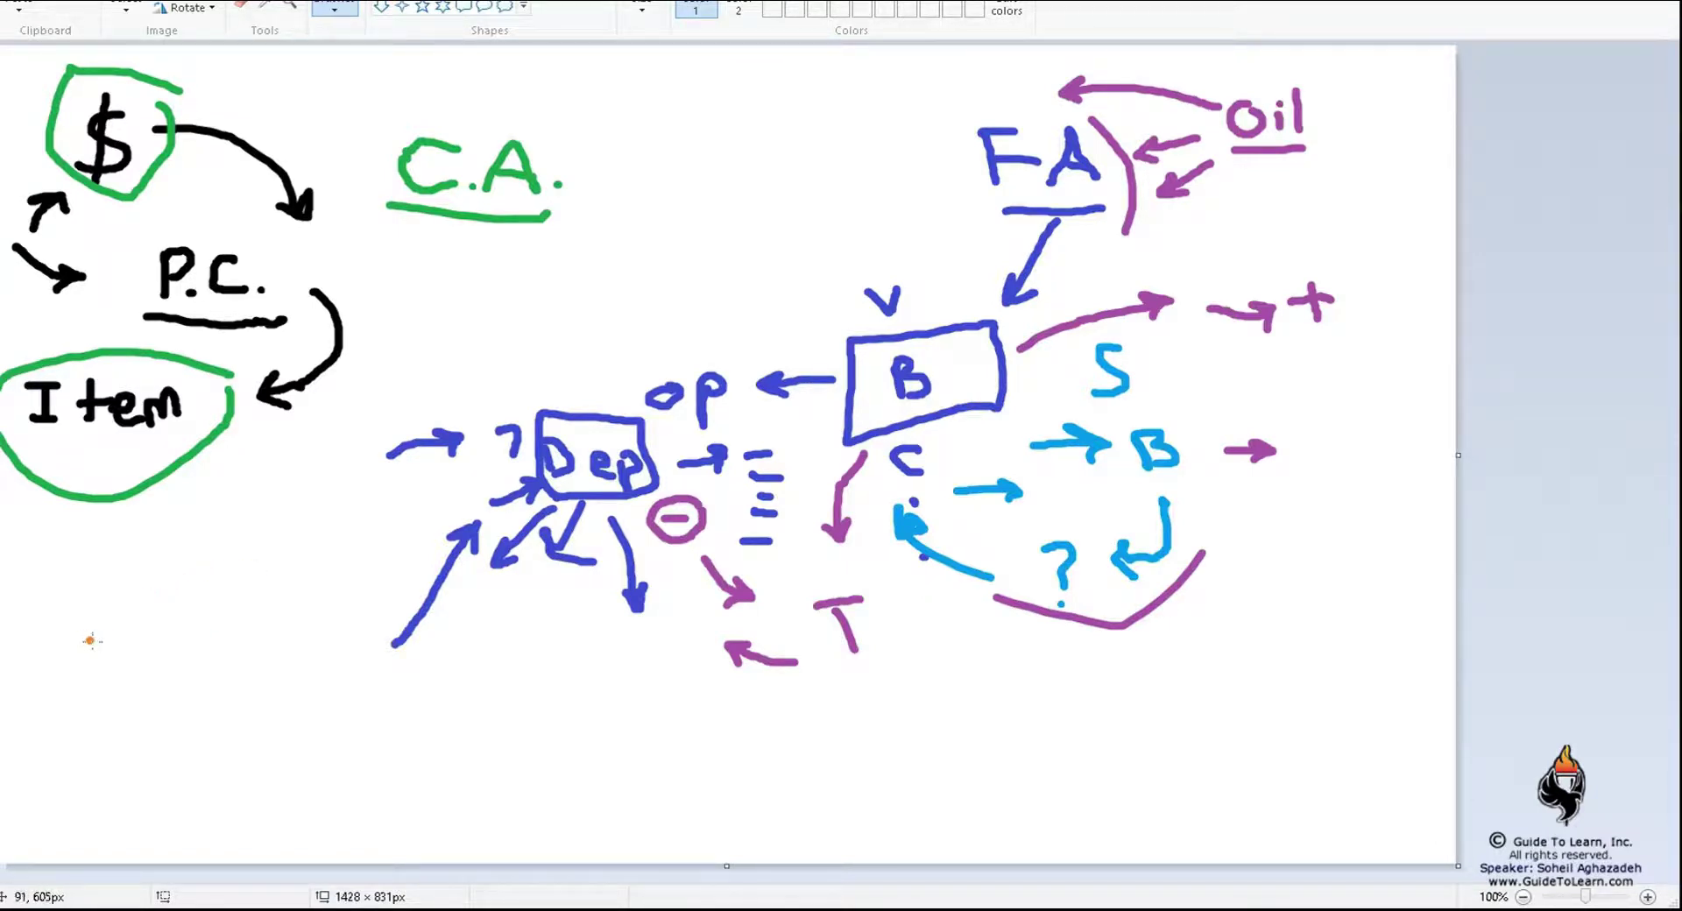
left_click_drag(95, 633, 121, 678)
left_click_drag(156, 657, 159, 681)
left_click_drag(165, 659, 189, 682)
left_click_drag(219, 659, 210, 683)
left_click_drag(223, 628, 233, 686)
- Draw an orange bottle, a rectangle containing 'Art', a left-pointing arrow and a bracket
left_click(331, 715)
left_click(323, 750)
mouse_move(294, 746)
left_mouse_down()
mouse_move(338, 673)
mouse_move(395, 773)
left_mouse_up()
mouse_move(418, 666)
left_mouse_down()
mouse_move(483, 664)
mouse_move(510, 779)
mouse_move(386, 775)
mouse_move(477, 723)
left_mouse_up()
left_click(428, 742)
mouse_move(485, 706)
left_mouse_down()
mouse_move(488, 749)
mouse_move(497, 733)
left_mouse_up()
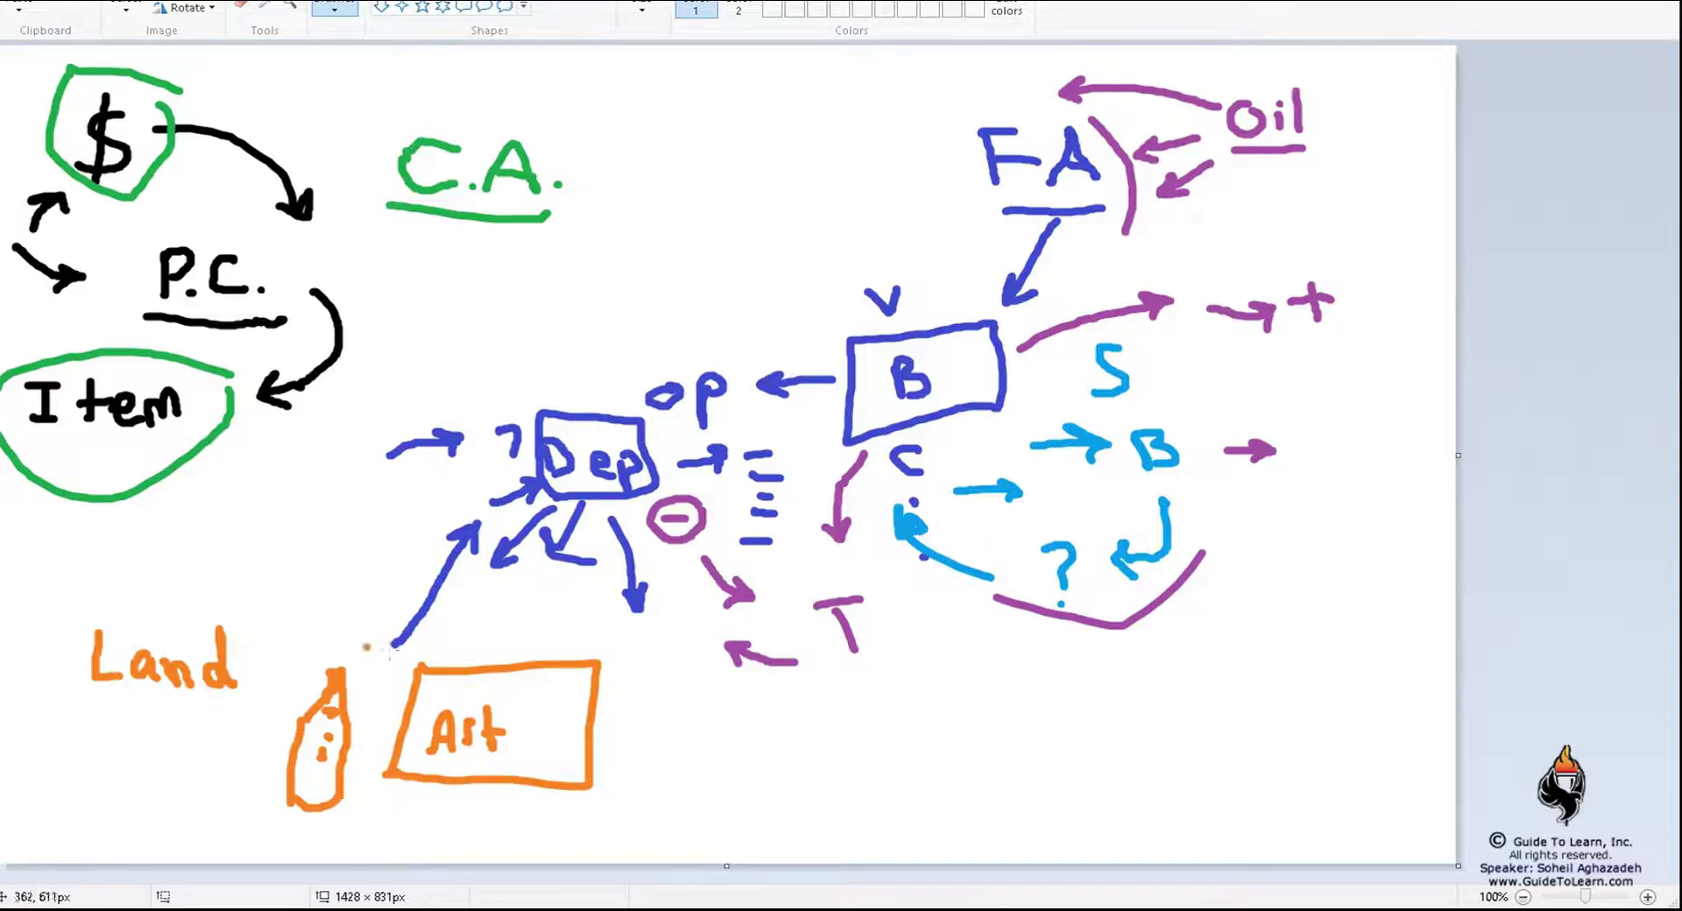
left_click_drag(708, 747, 649, 750)
mouse_move(668, 734)
left_mouse_down()
mouse_move(649, 750)
mouse_move(666, 764)
left_mouse_up()
mouse_move(653, 689)
left_mouse_down()
mouse_move(644, 717)
mouse_move(656, 656)
mouse_move(667, 698)
left_mouse_up()
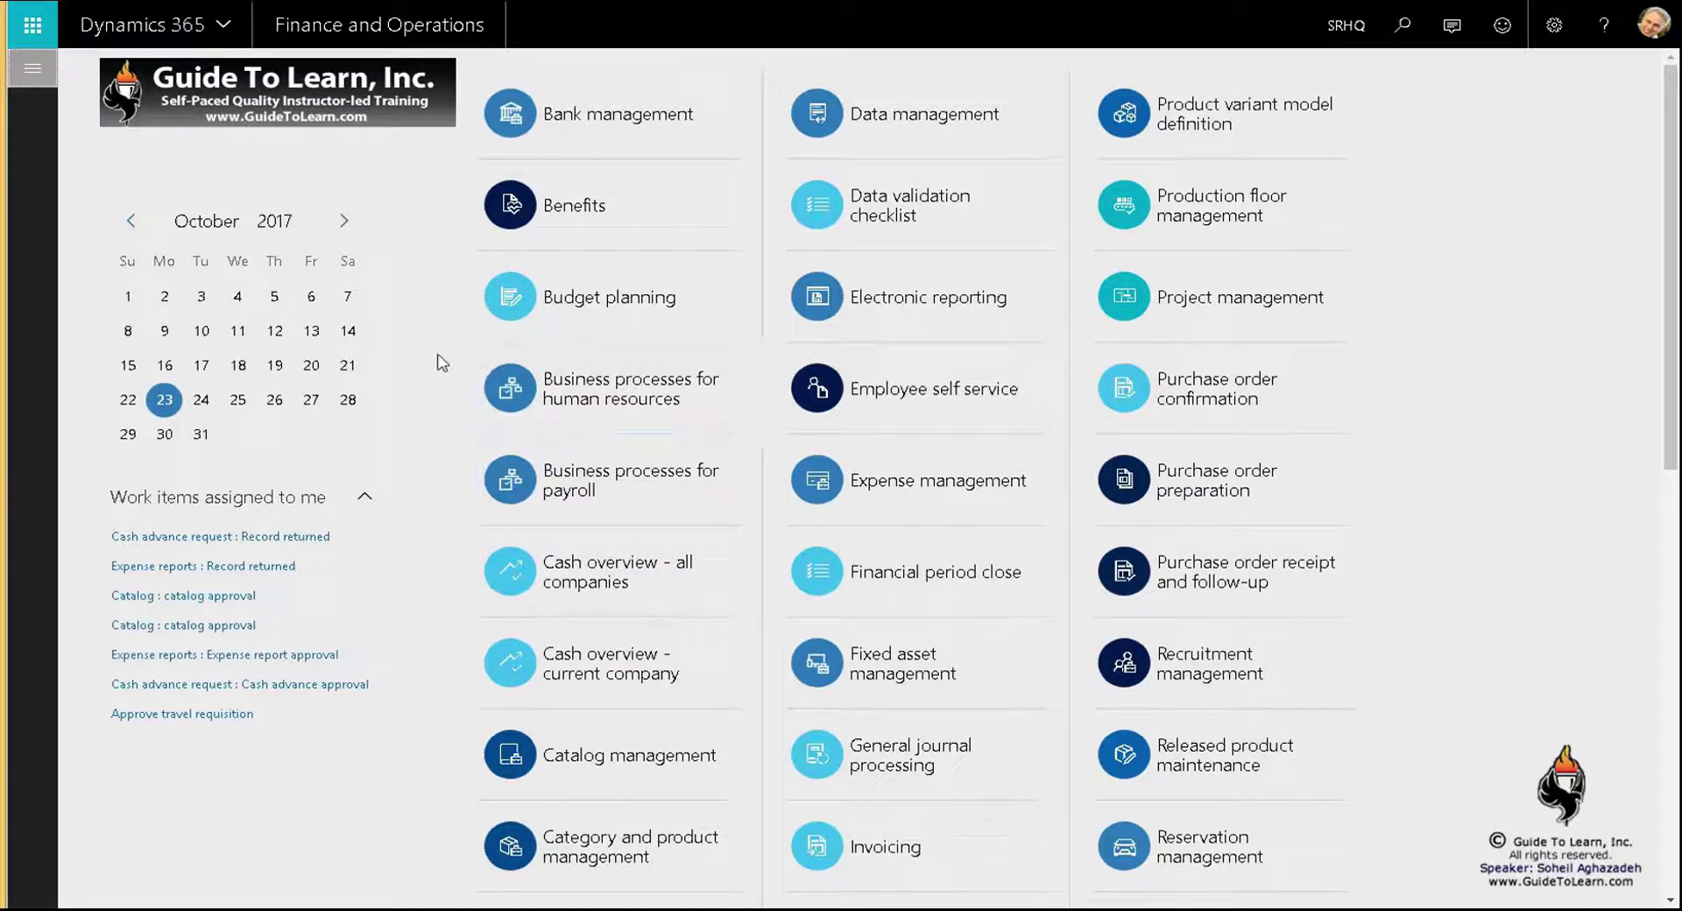
- Show the Fixed assets module's page list from the navigation pane
left_click(33, 70)
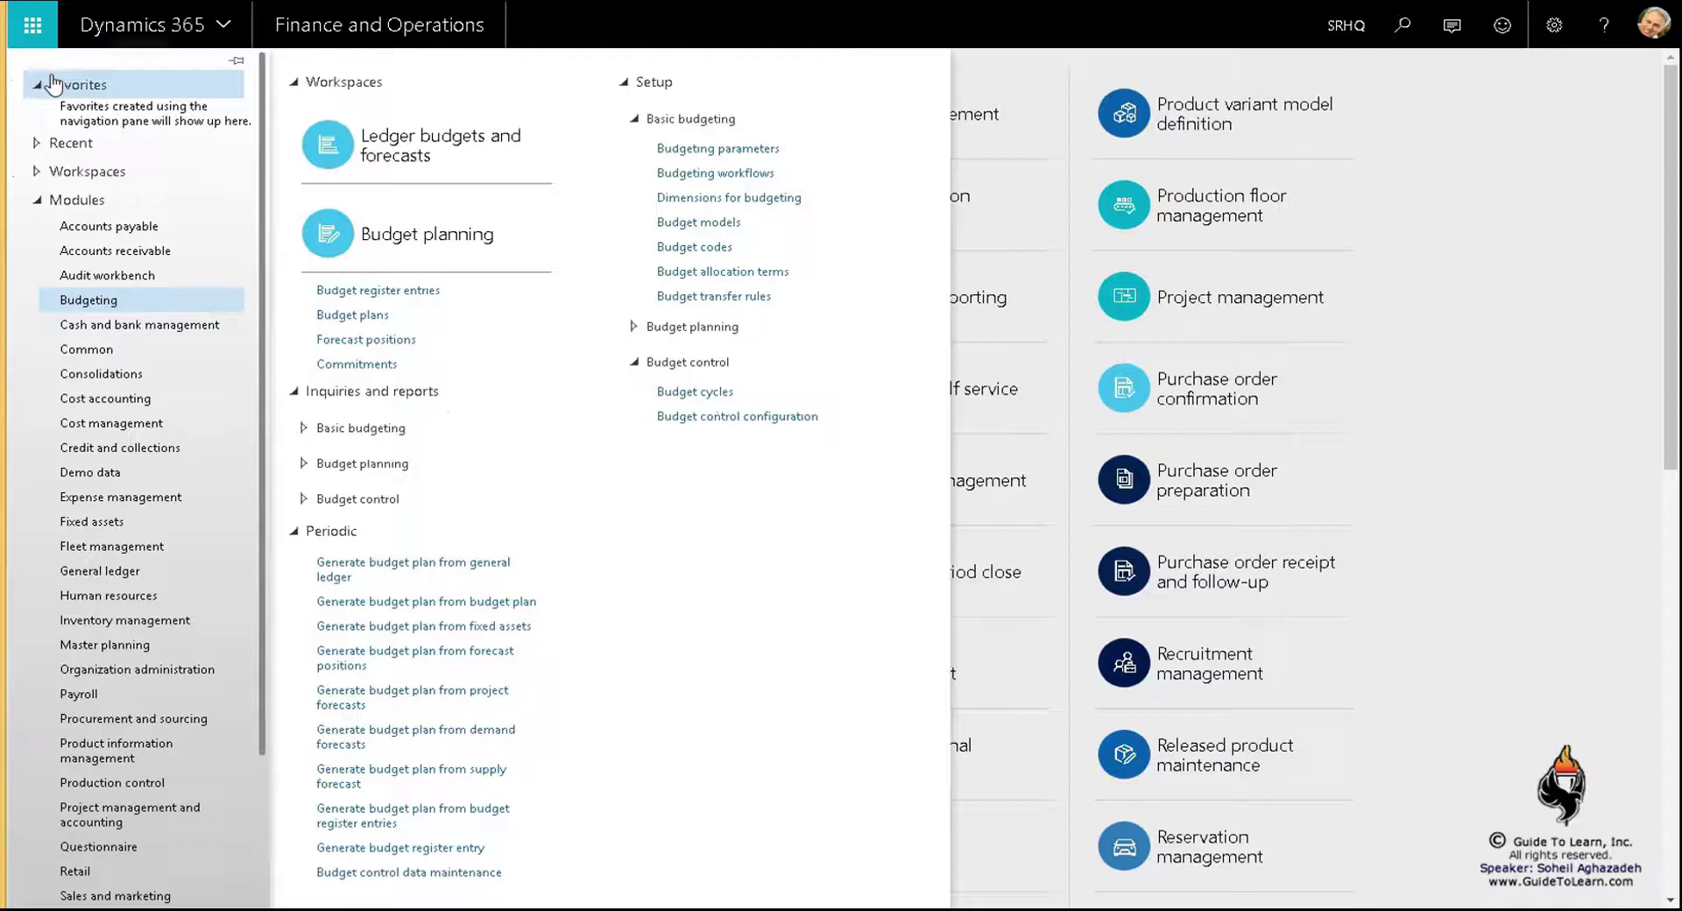
left_click(175, 523)
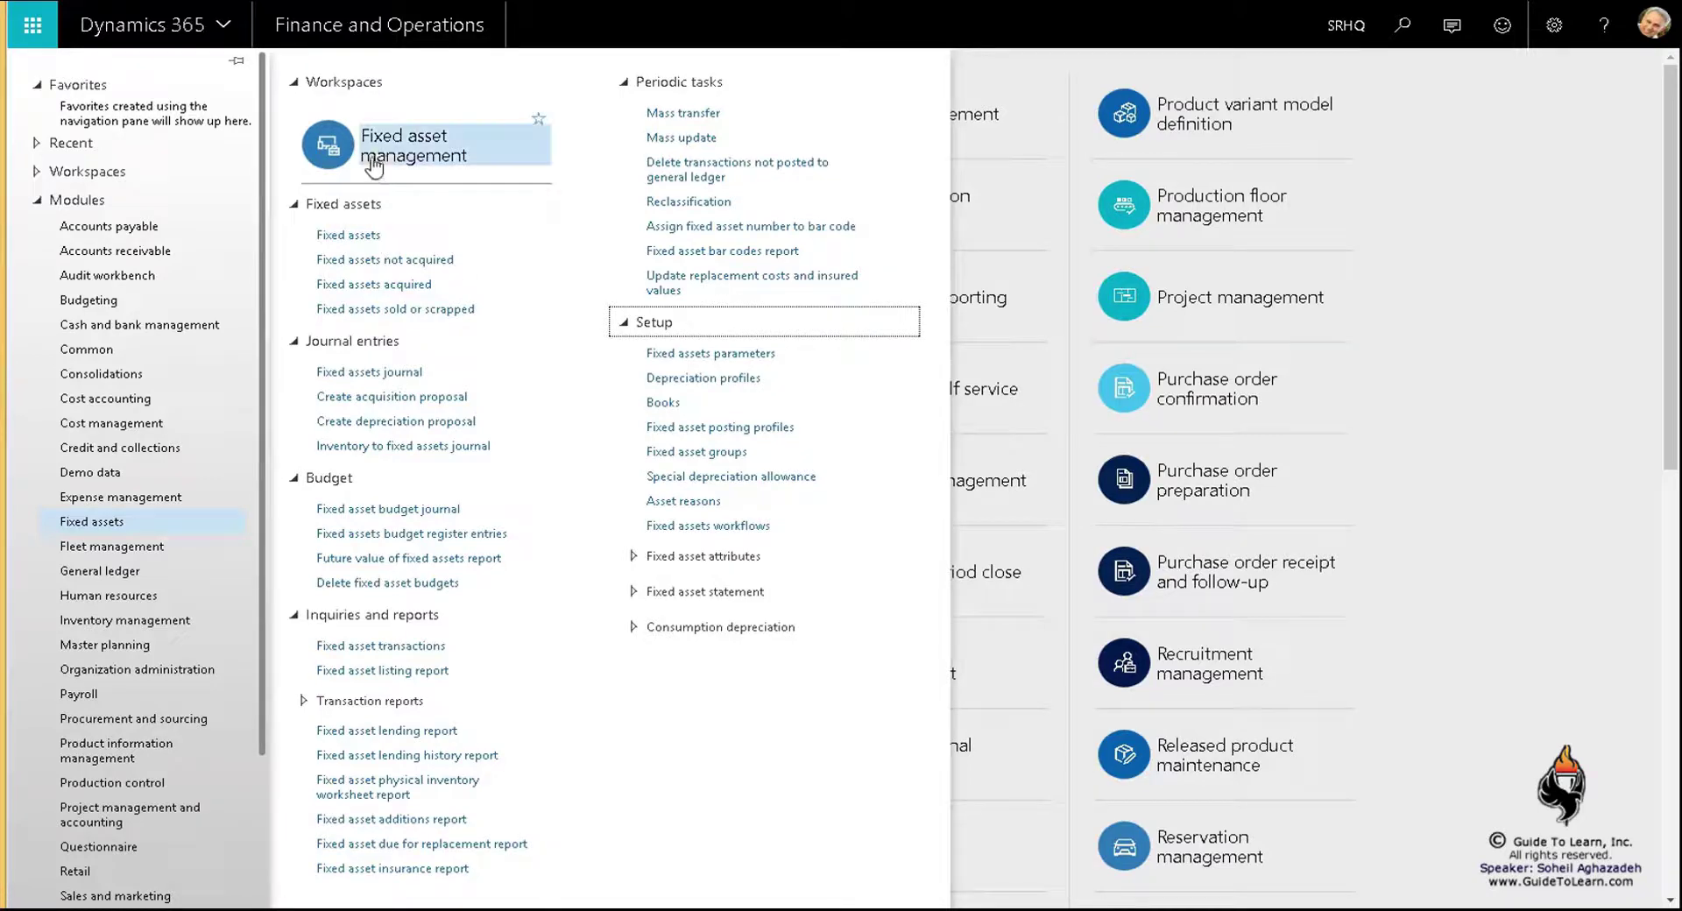
- Open the Fixed asset management workspace and glance at the fixed asset search options
left_click(1445, 513)
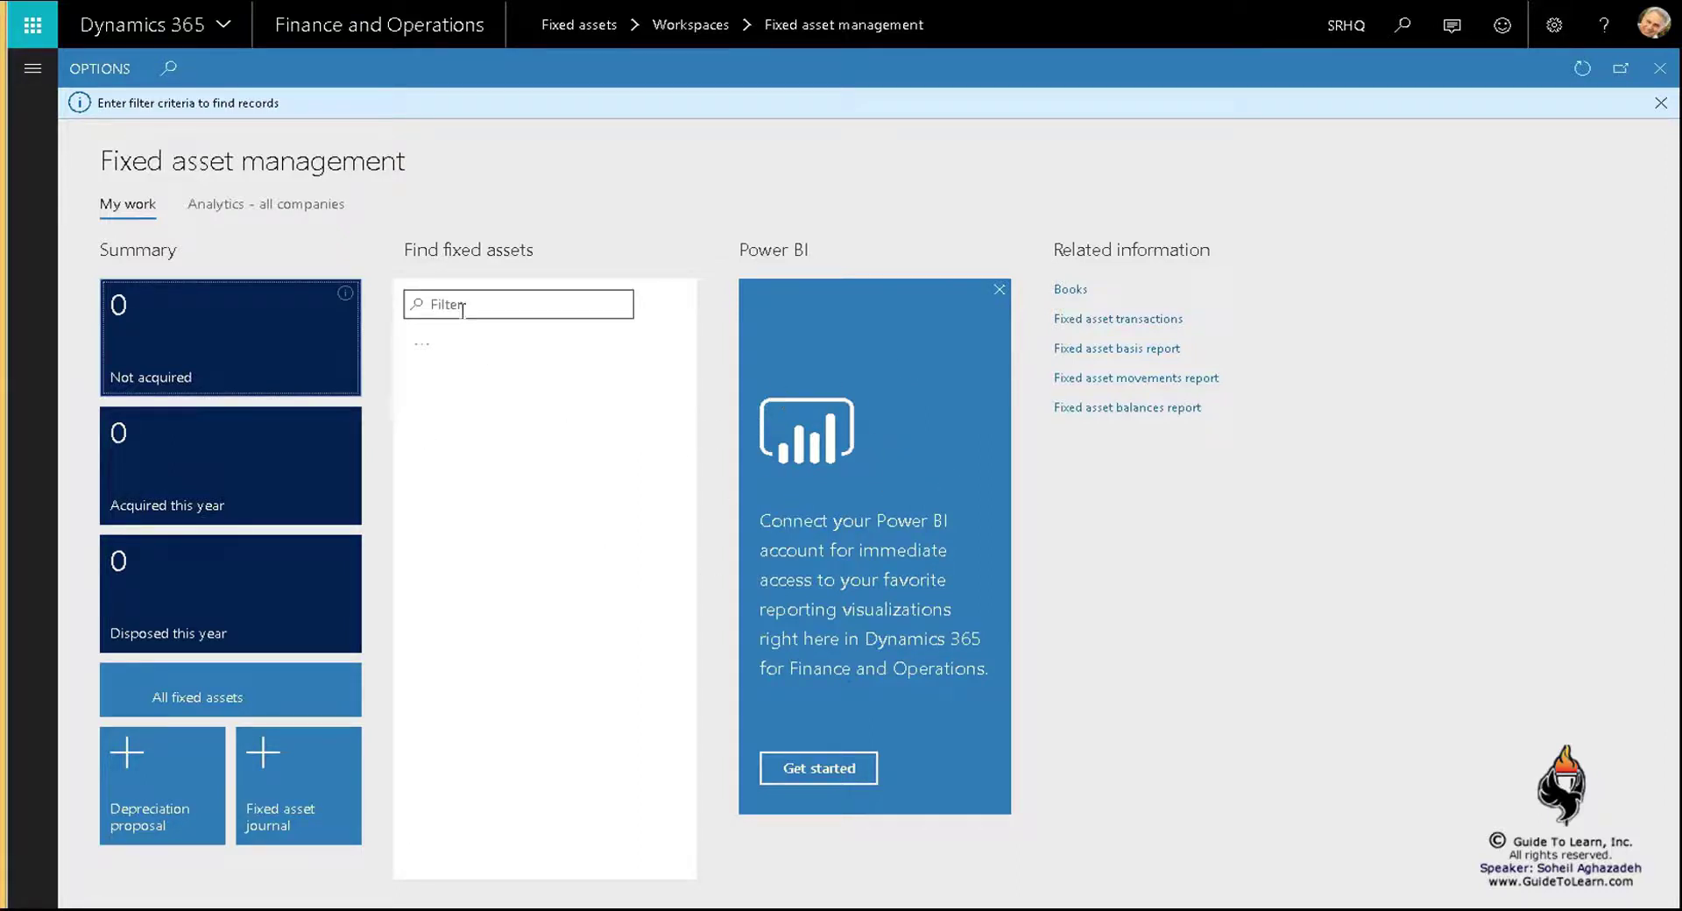
left_click(422, 345)
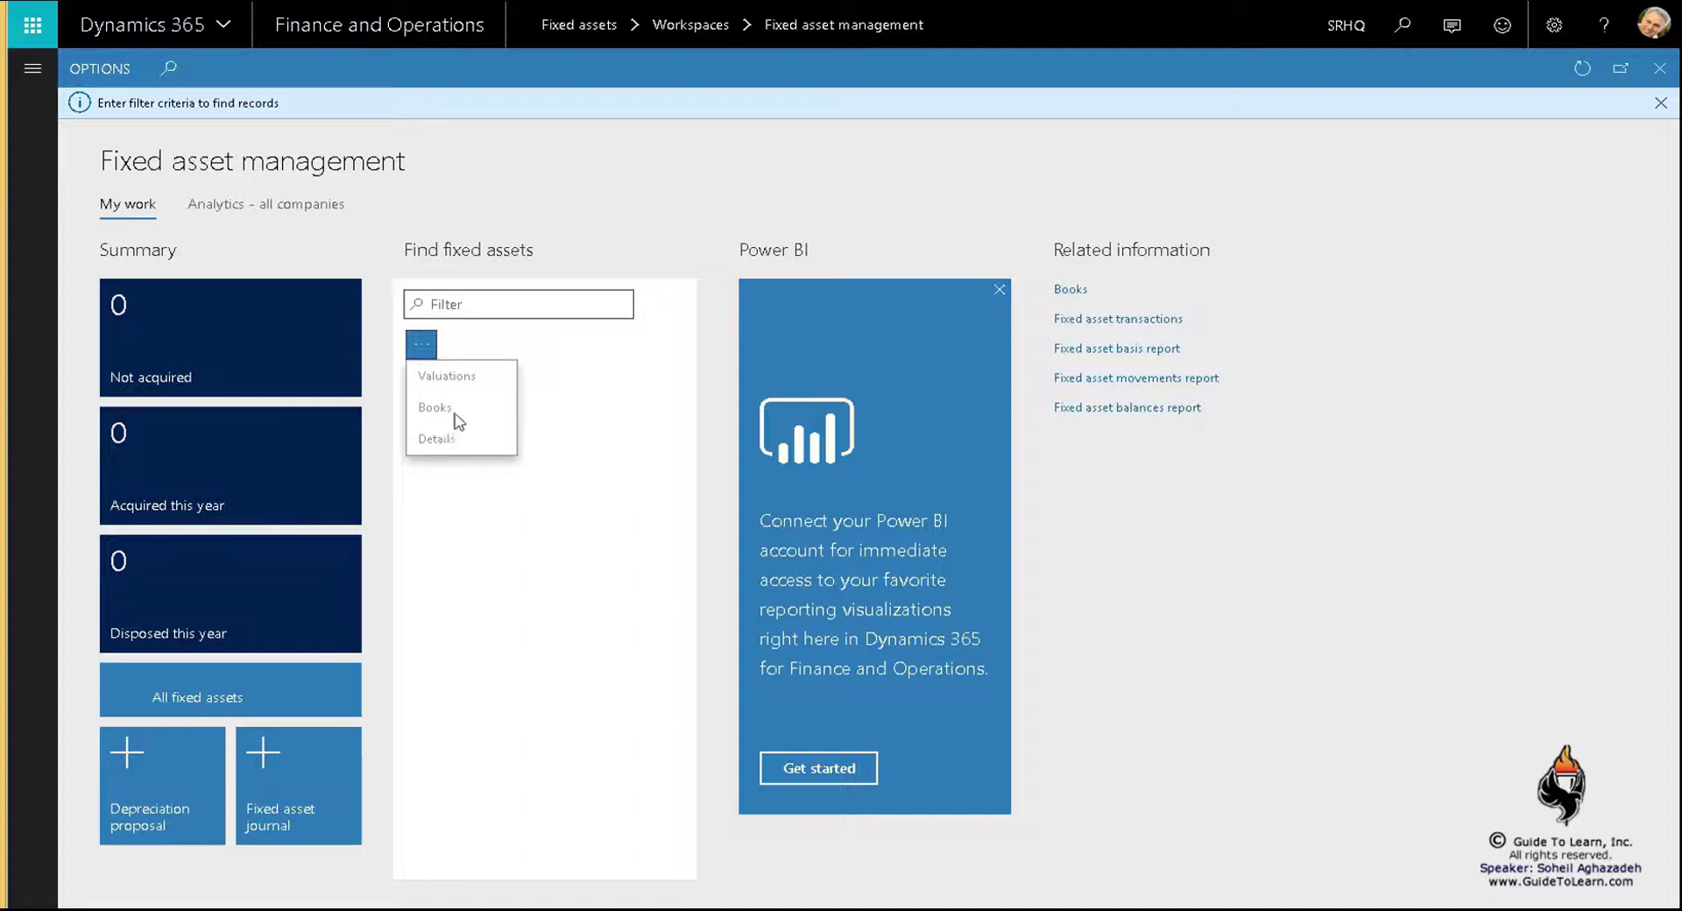
left_click(475, 495)
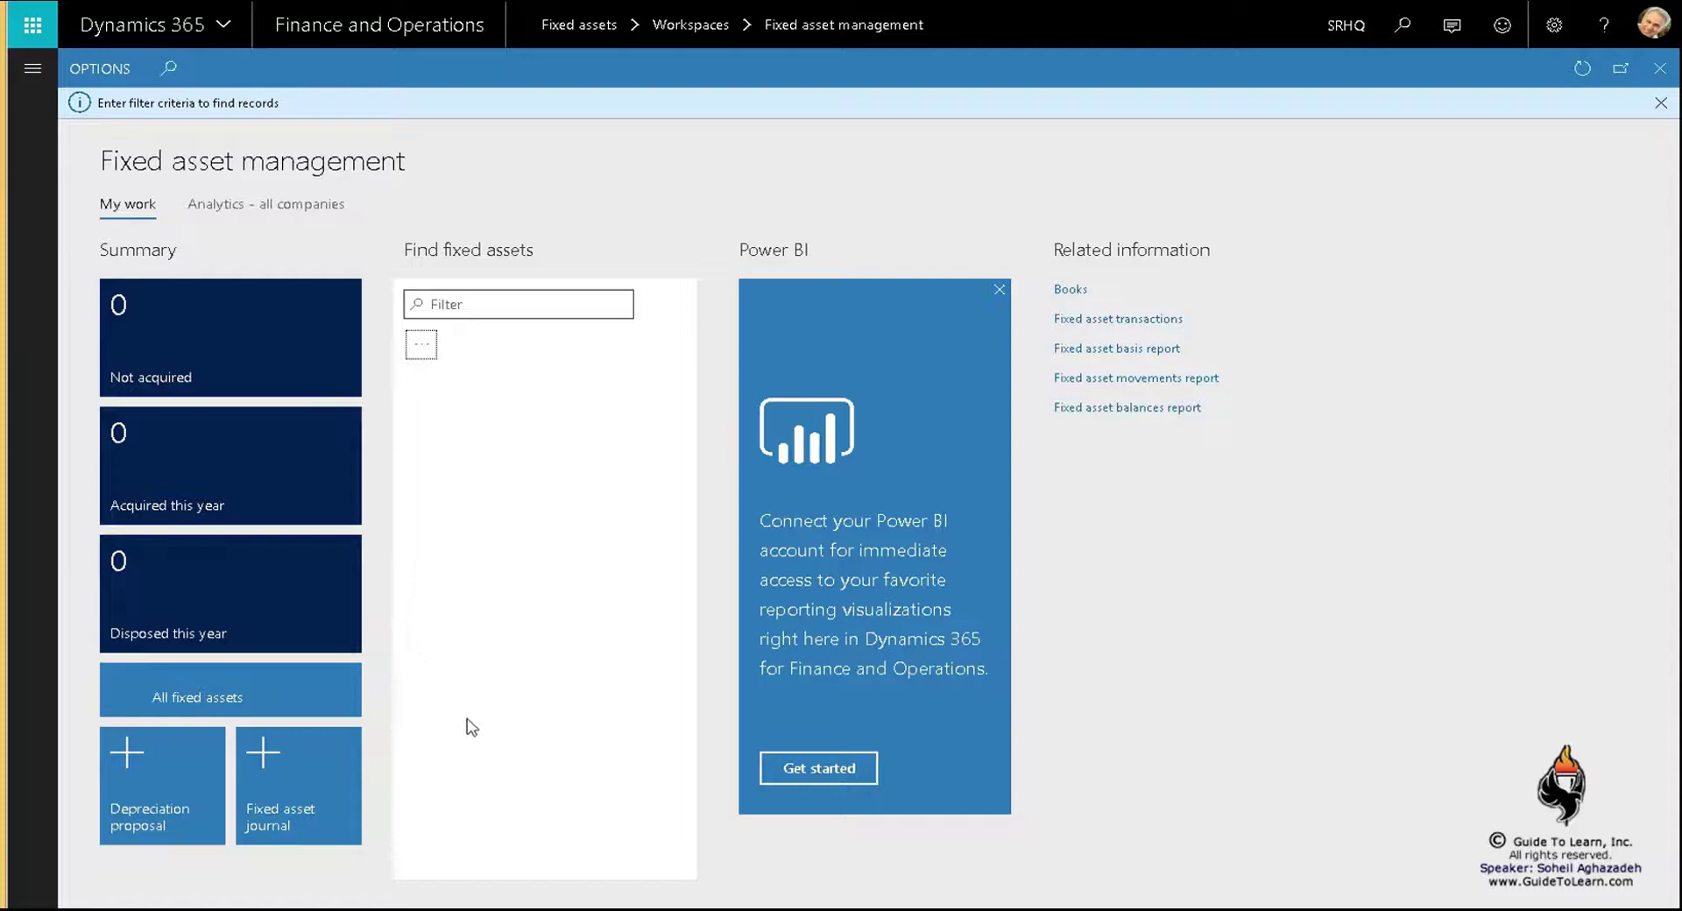
- Go to the Fixed assets list page and start a new fixed asset record
left_click(226, 700)
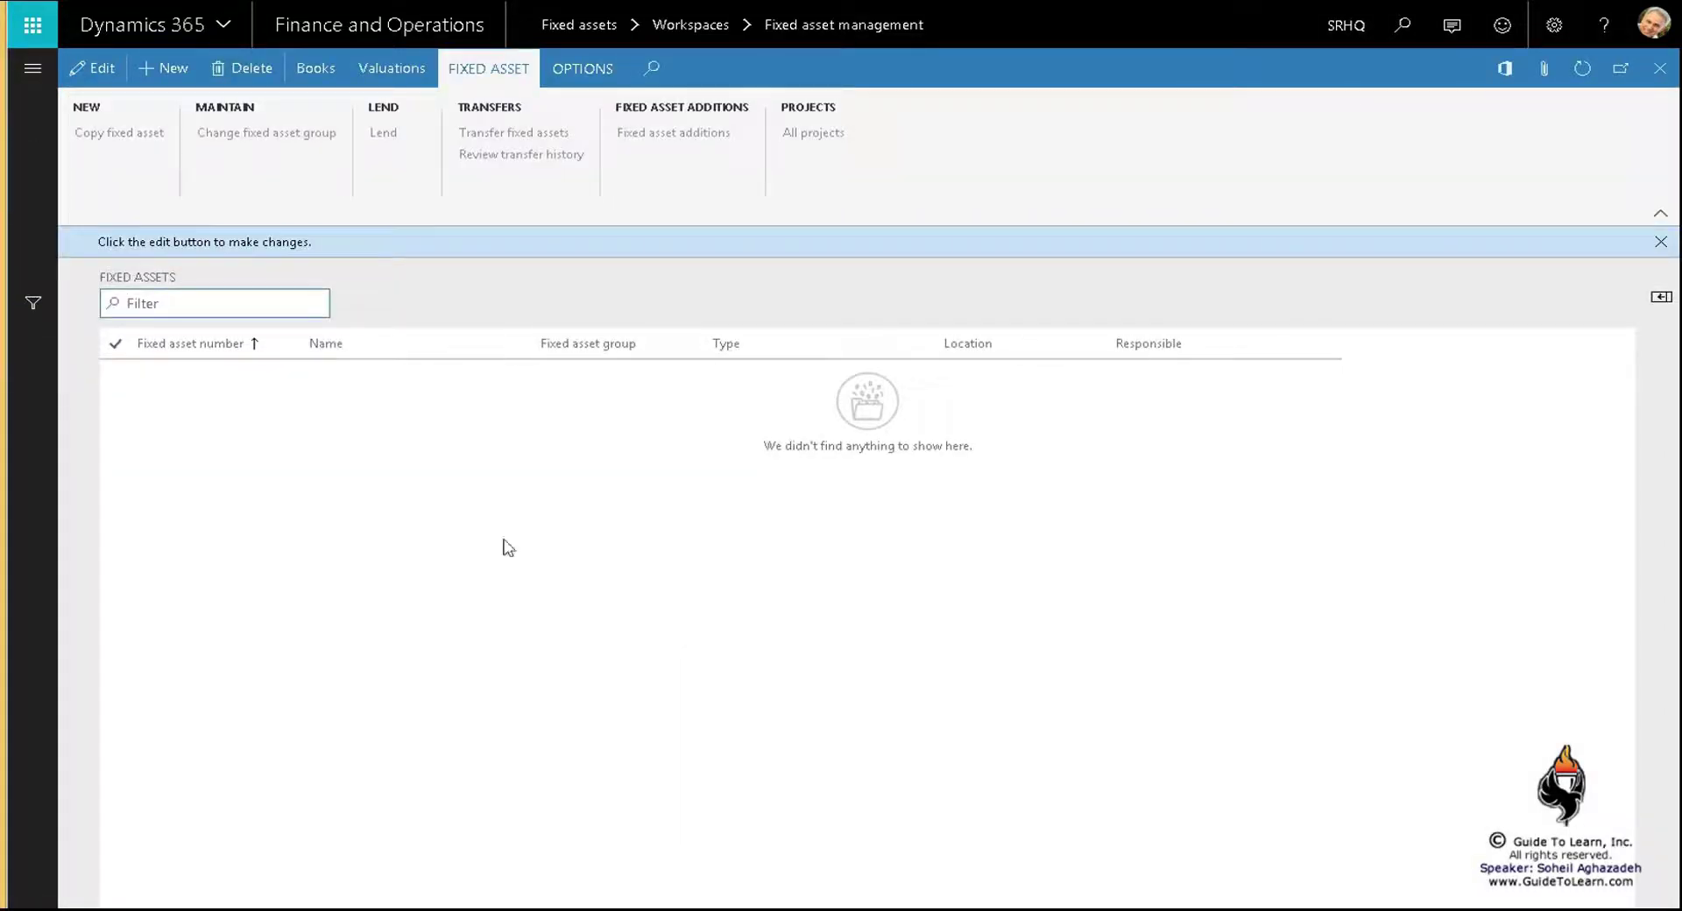
left_click(35, 69)
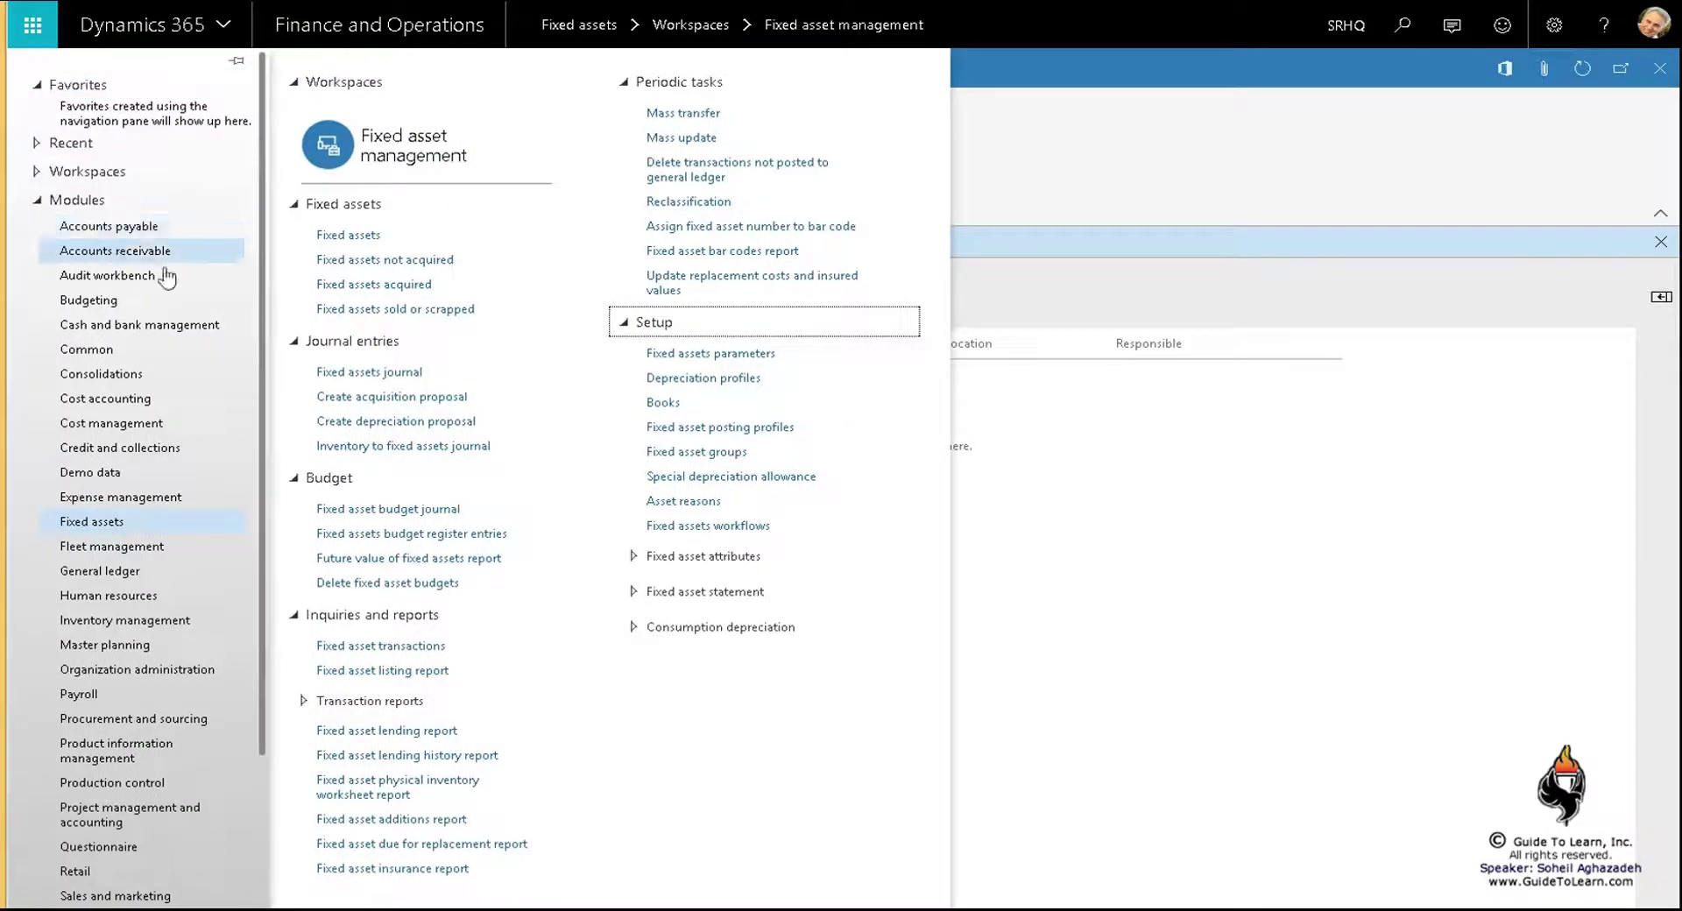
left_click(342, 242)
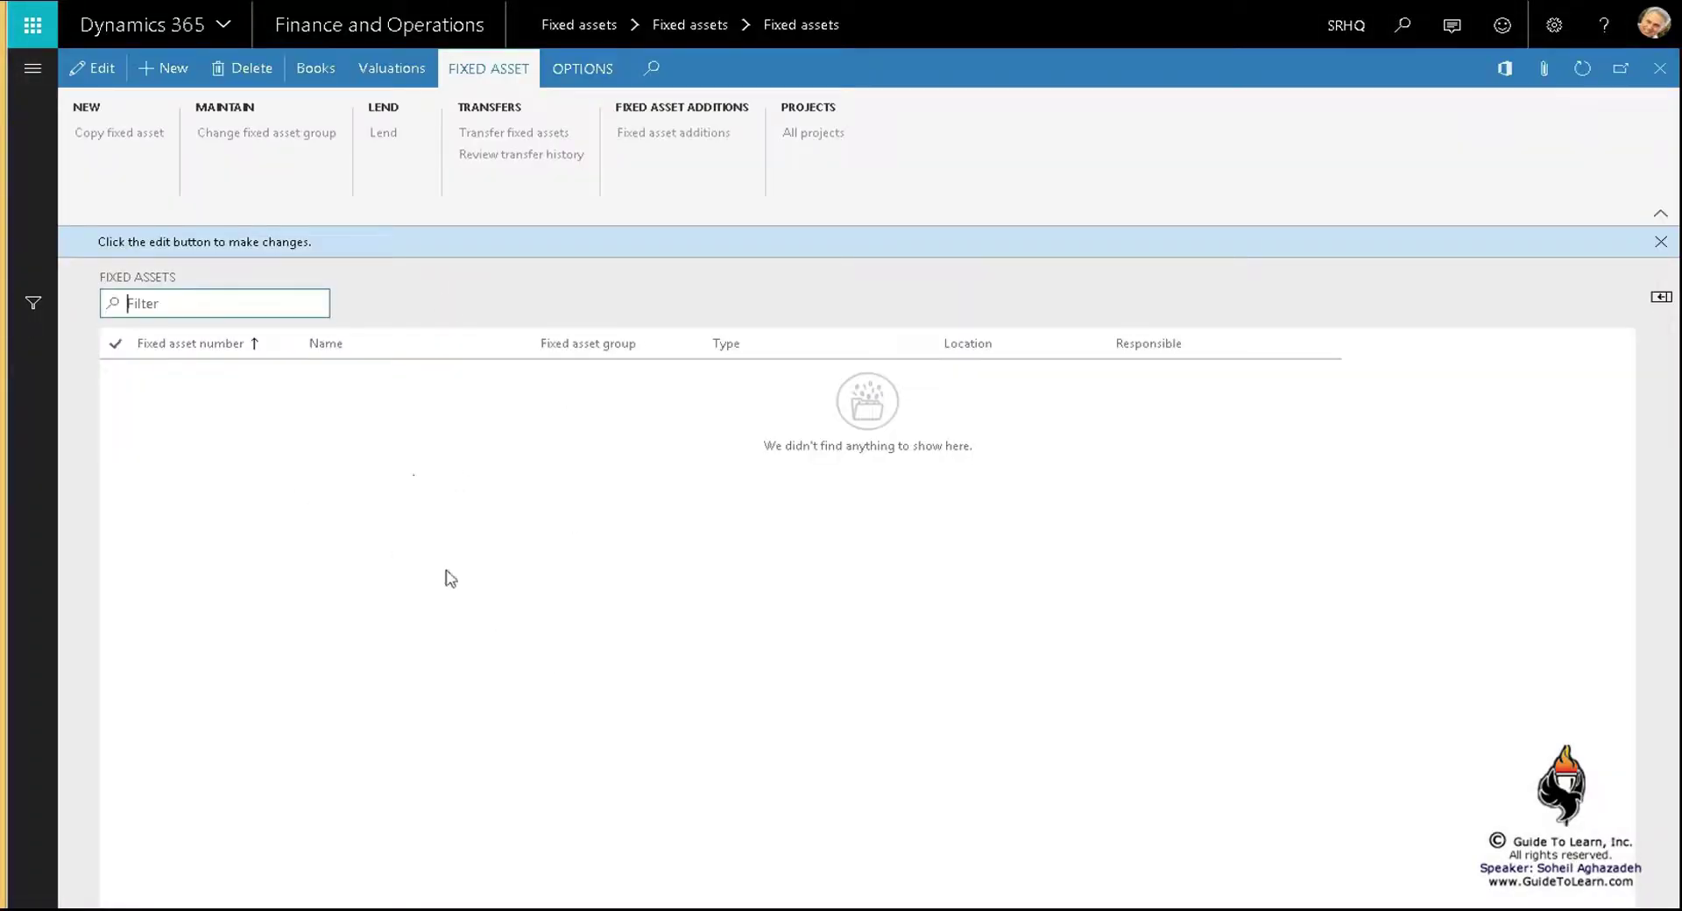
left_click(151, 70)
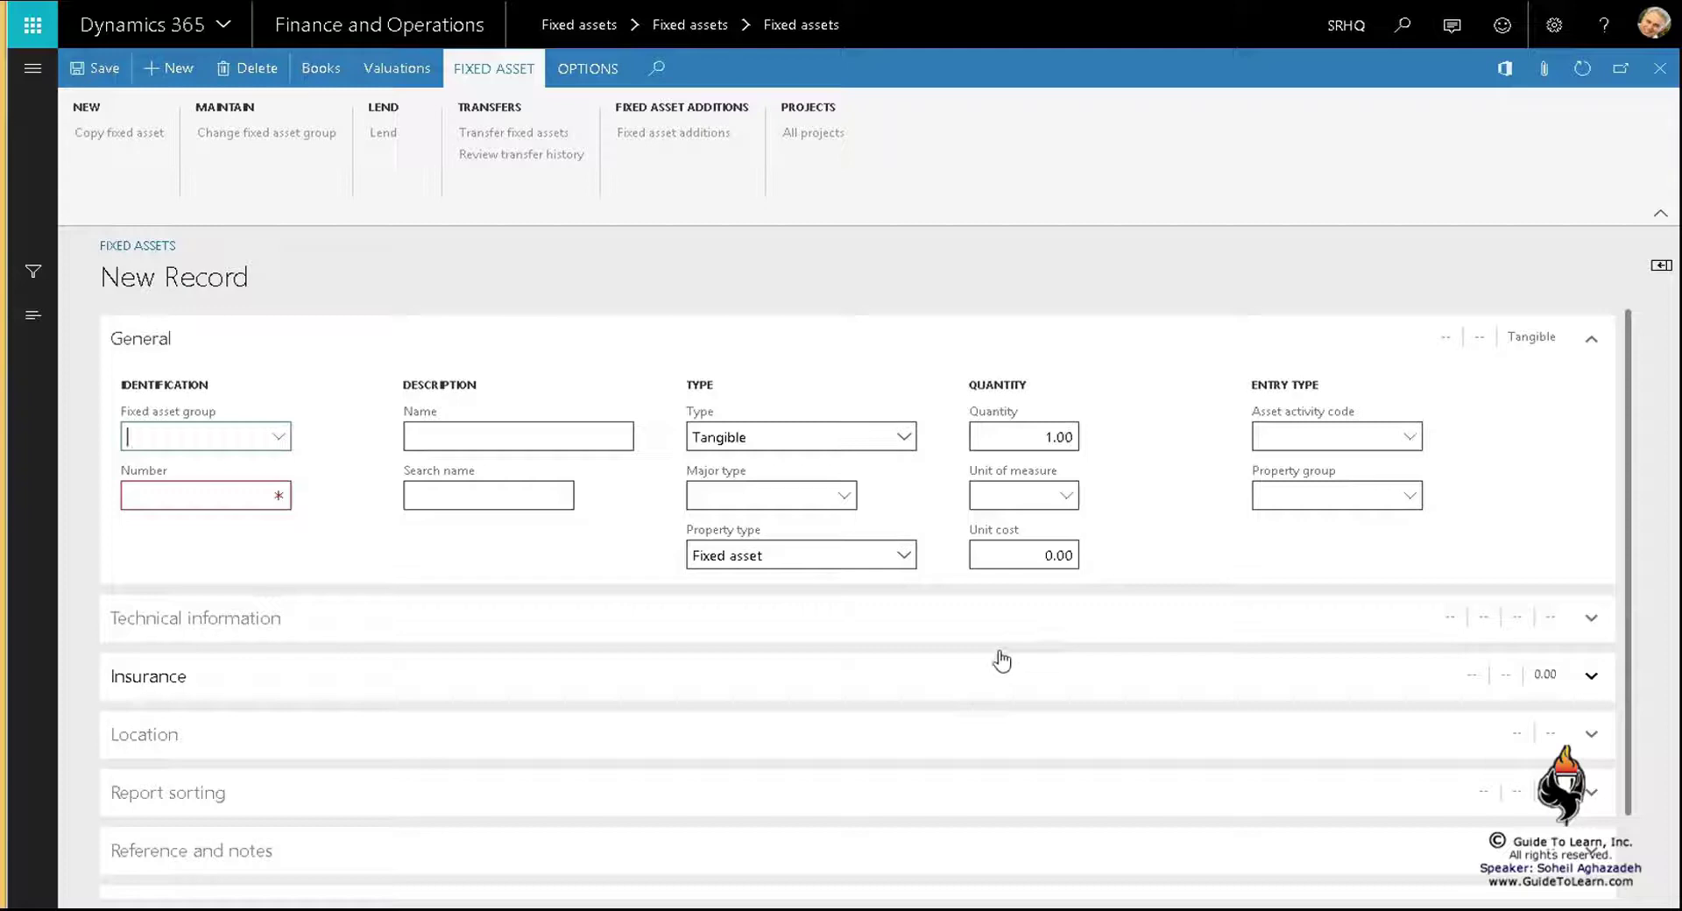
- Open the empty Fixed asset group lookup, then bring up the field's context options
left_click(174, 491)
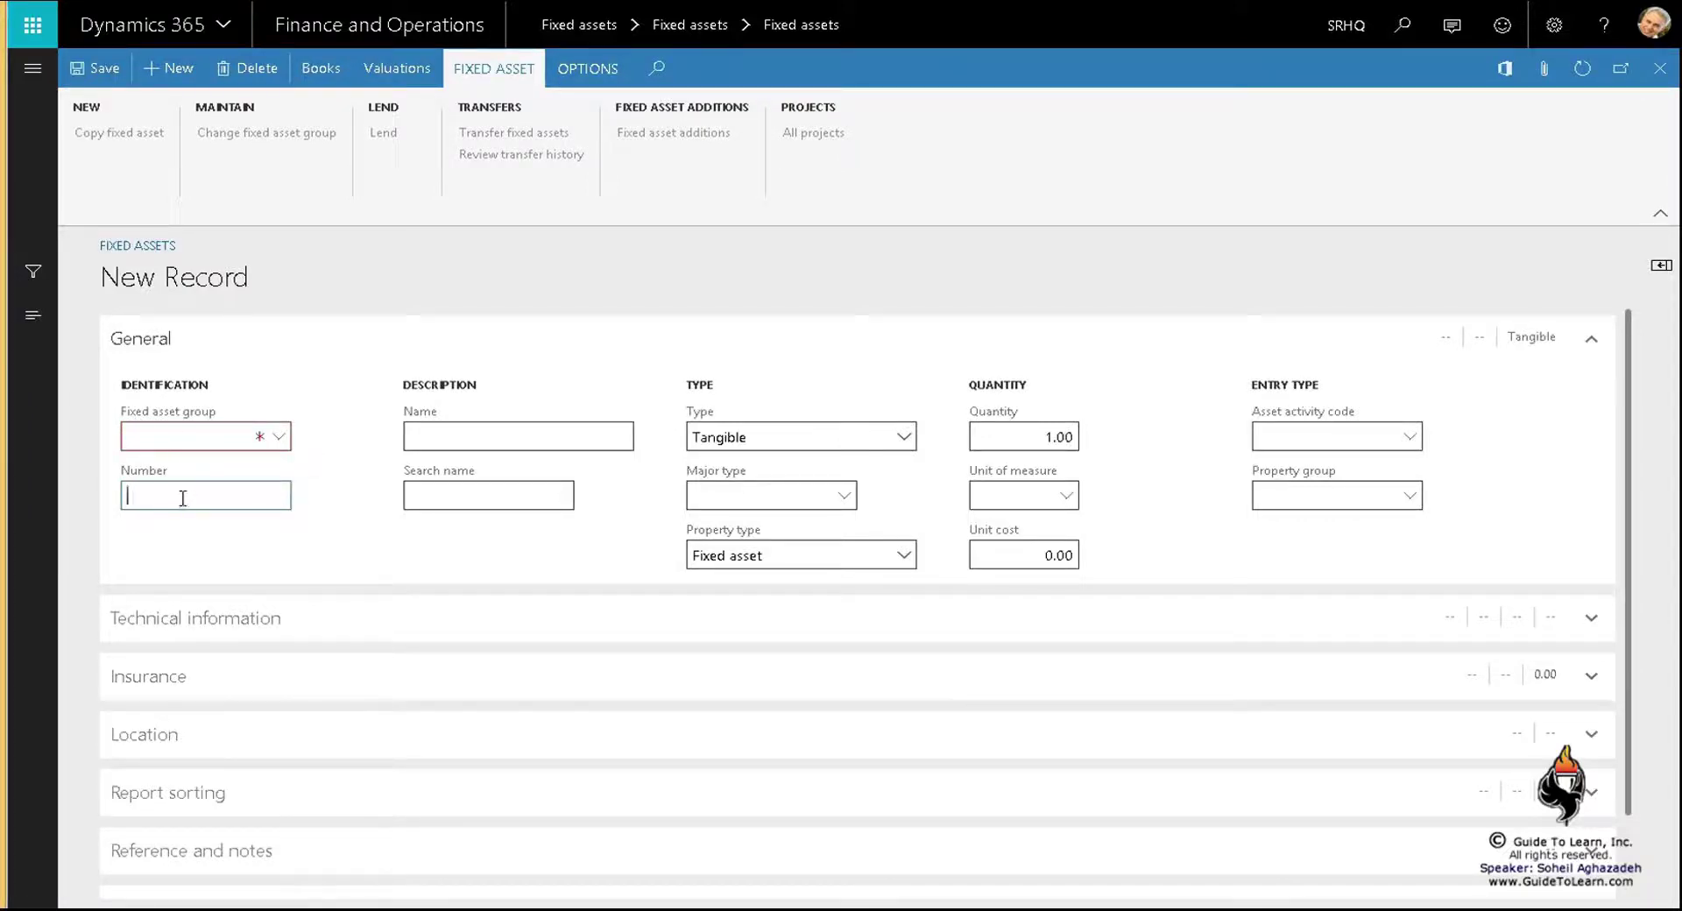
left_click(173, 440)
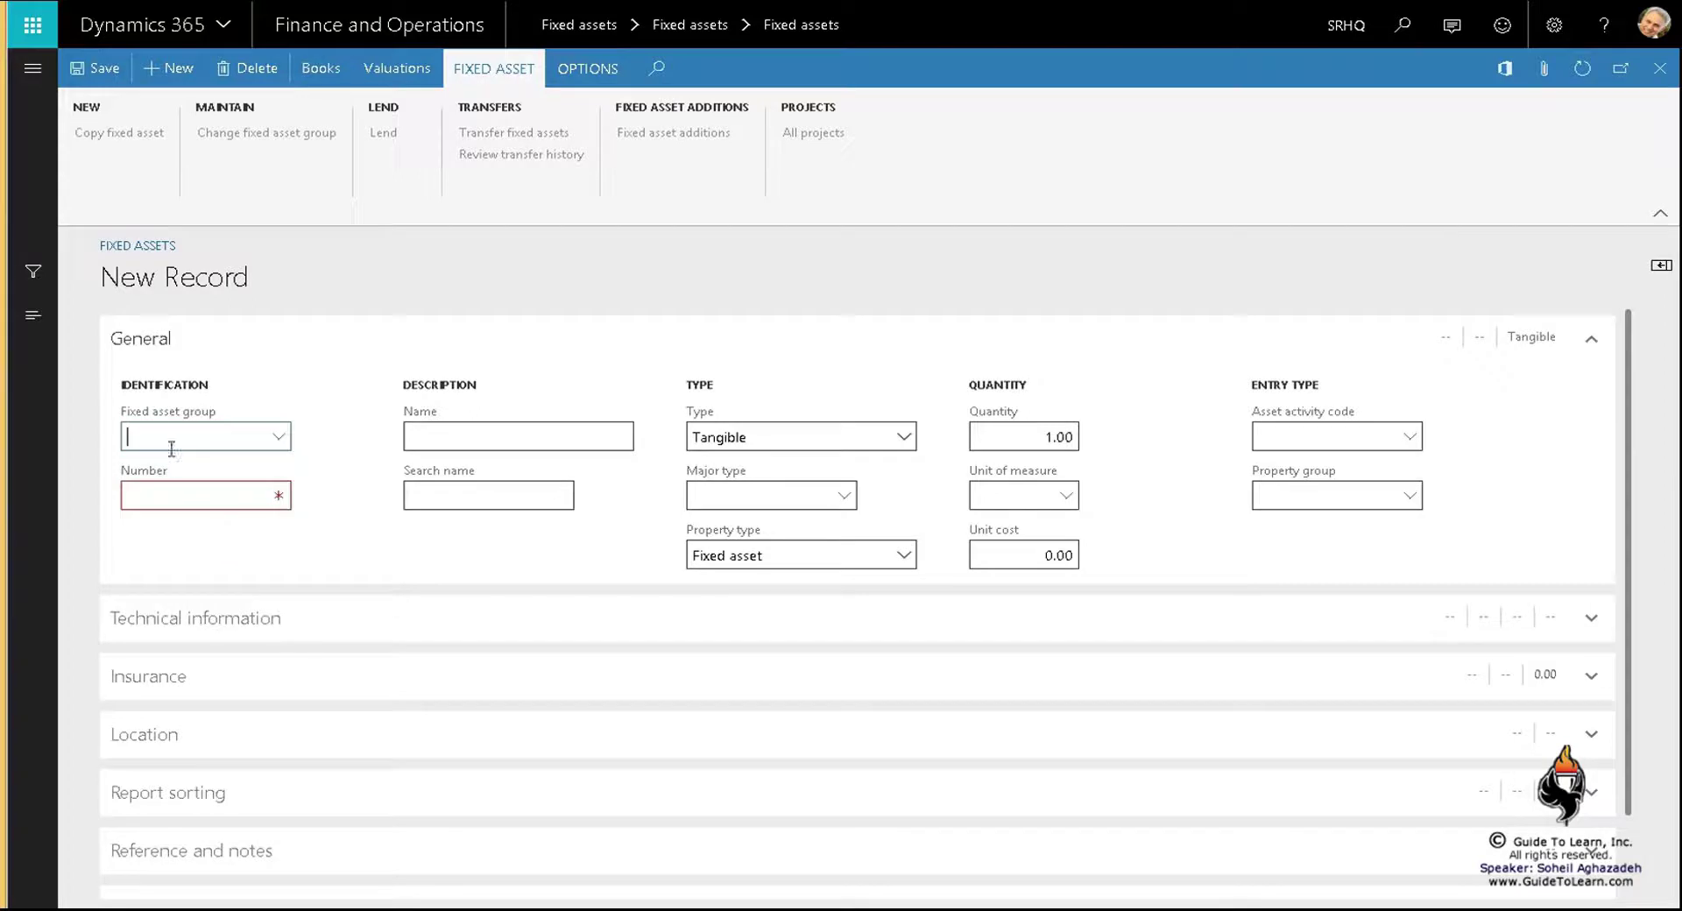
left_click(281, 442)
left_click(282, 443)
right_click(282, 443)
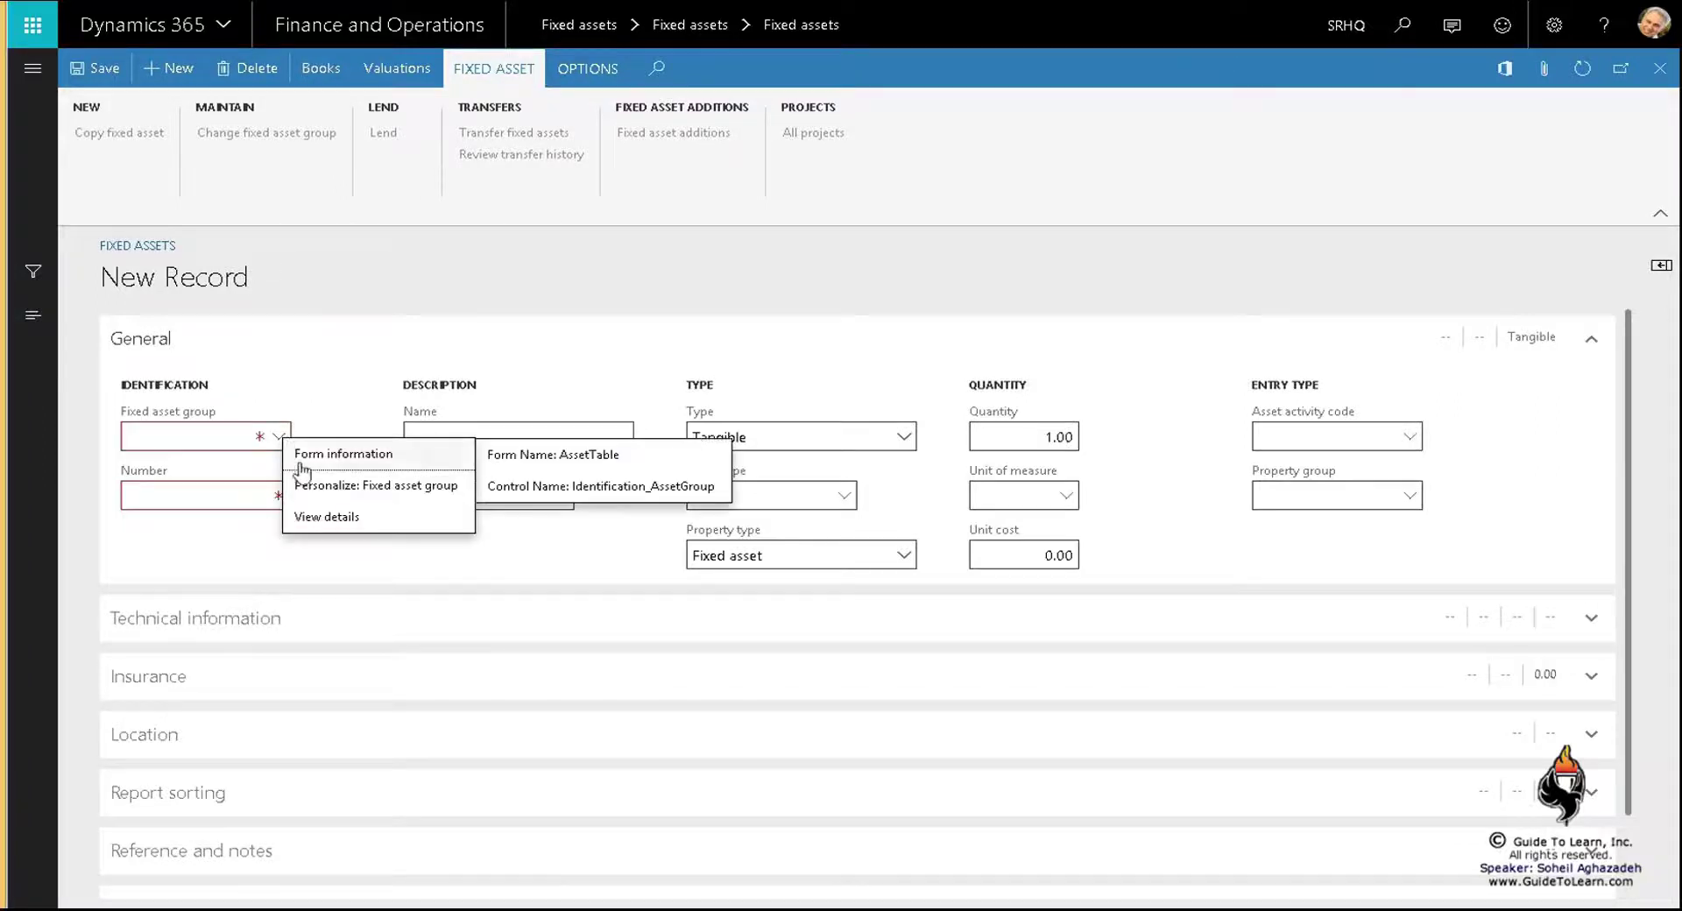
- Via View details, open Fixed asset groups and add group MACHINE with name 'CNC SRHQ'
left_click(317, 518)
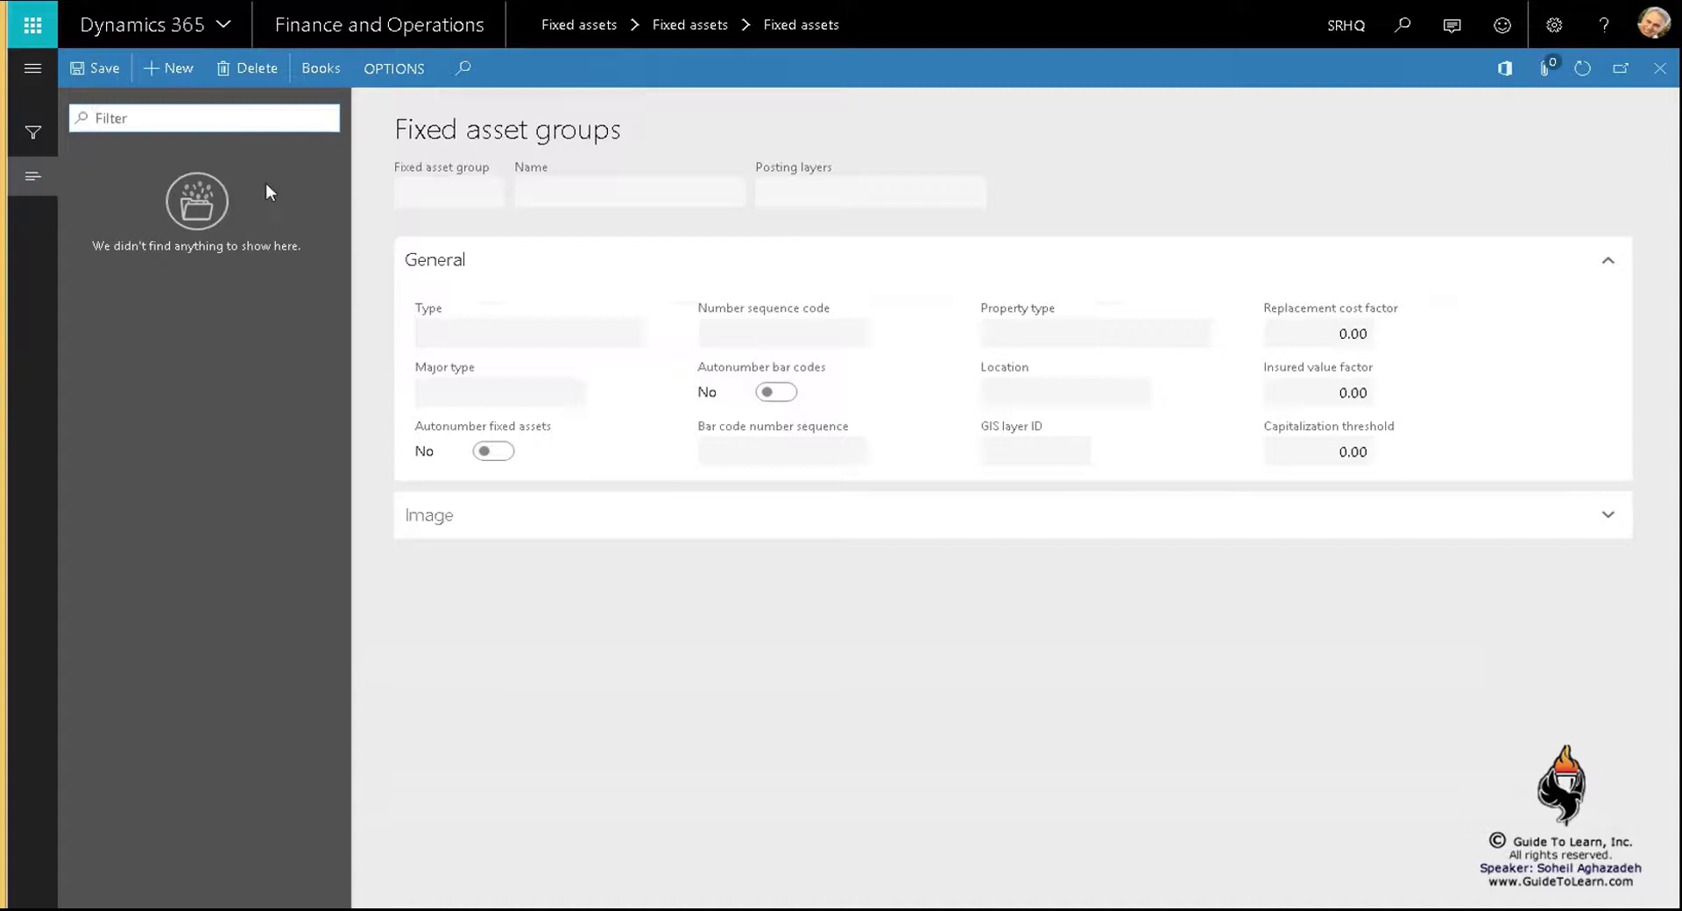
left_click(175, 67)
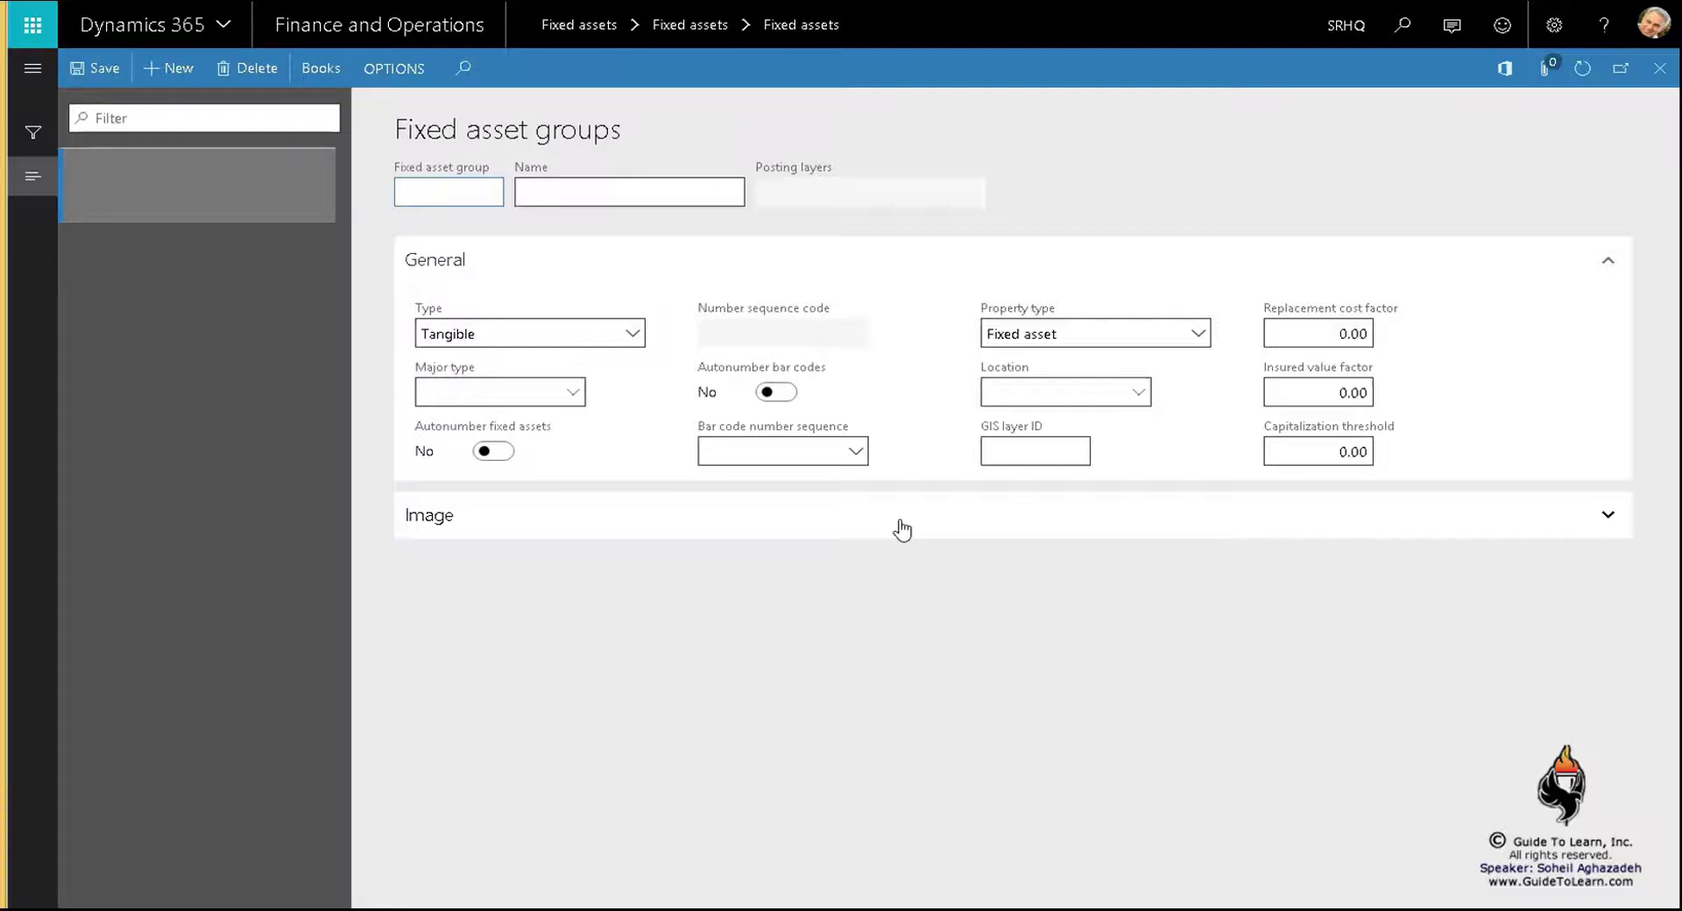
type("MACHINE")
key("Tab")
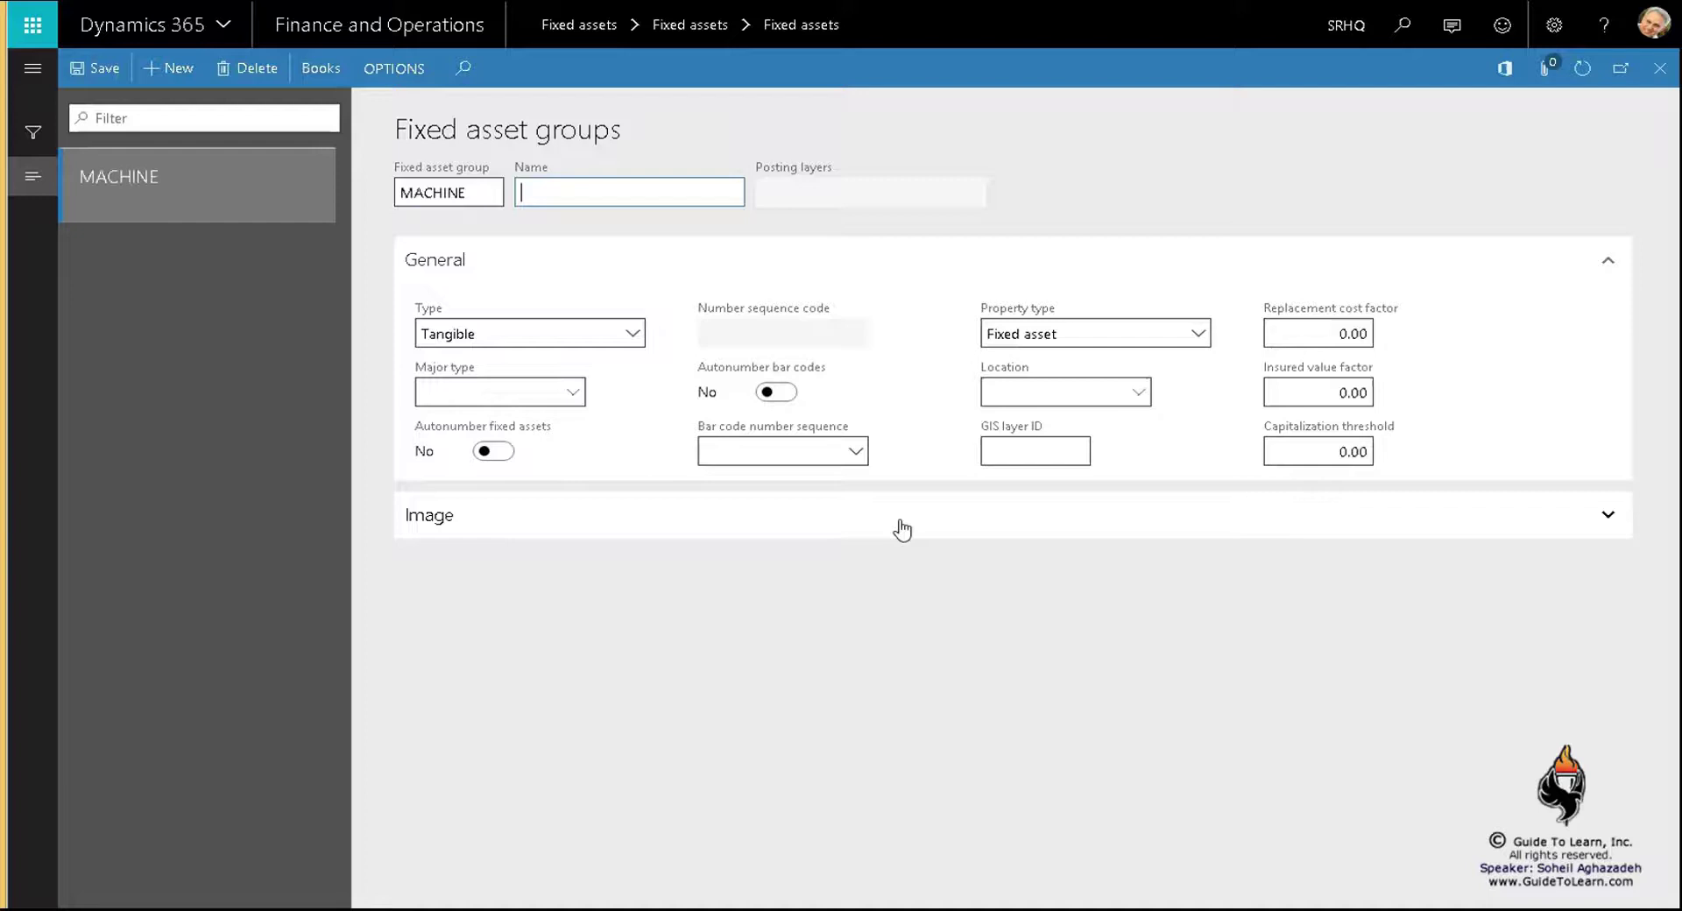
type("CNC SRHQ")
key("Tab")
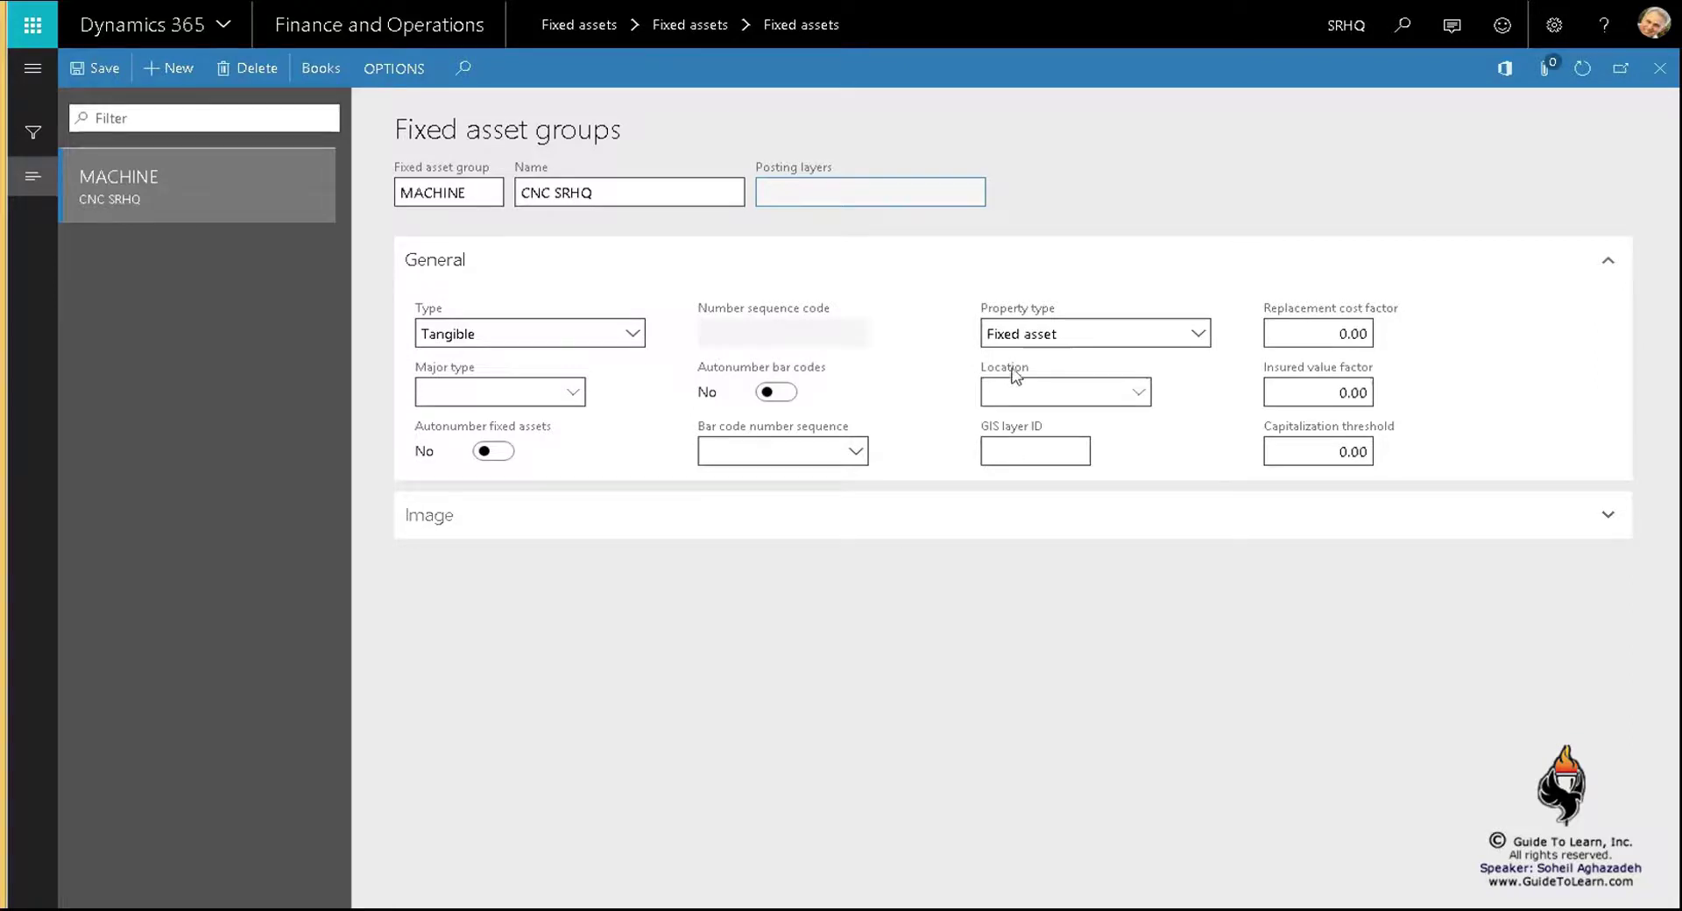
- Step the Type dropdown past Intangible and Financial to Land and buildings
mouse_move(1059, 334)
left_click(633, 334)
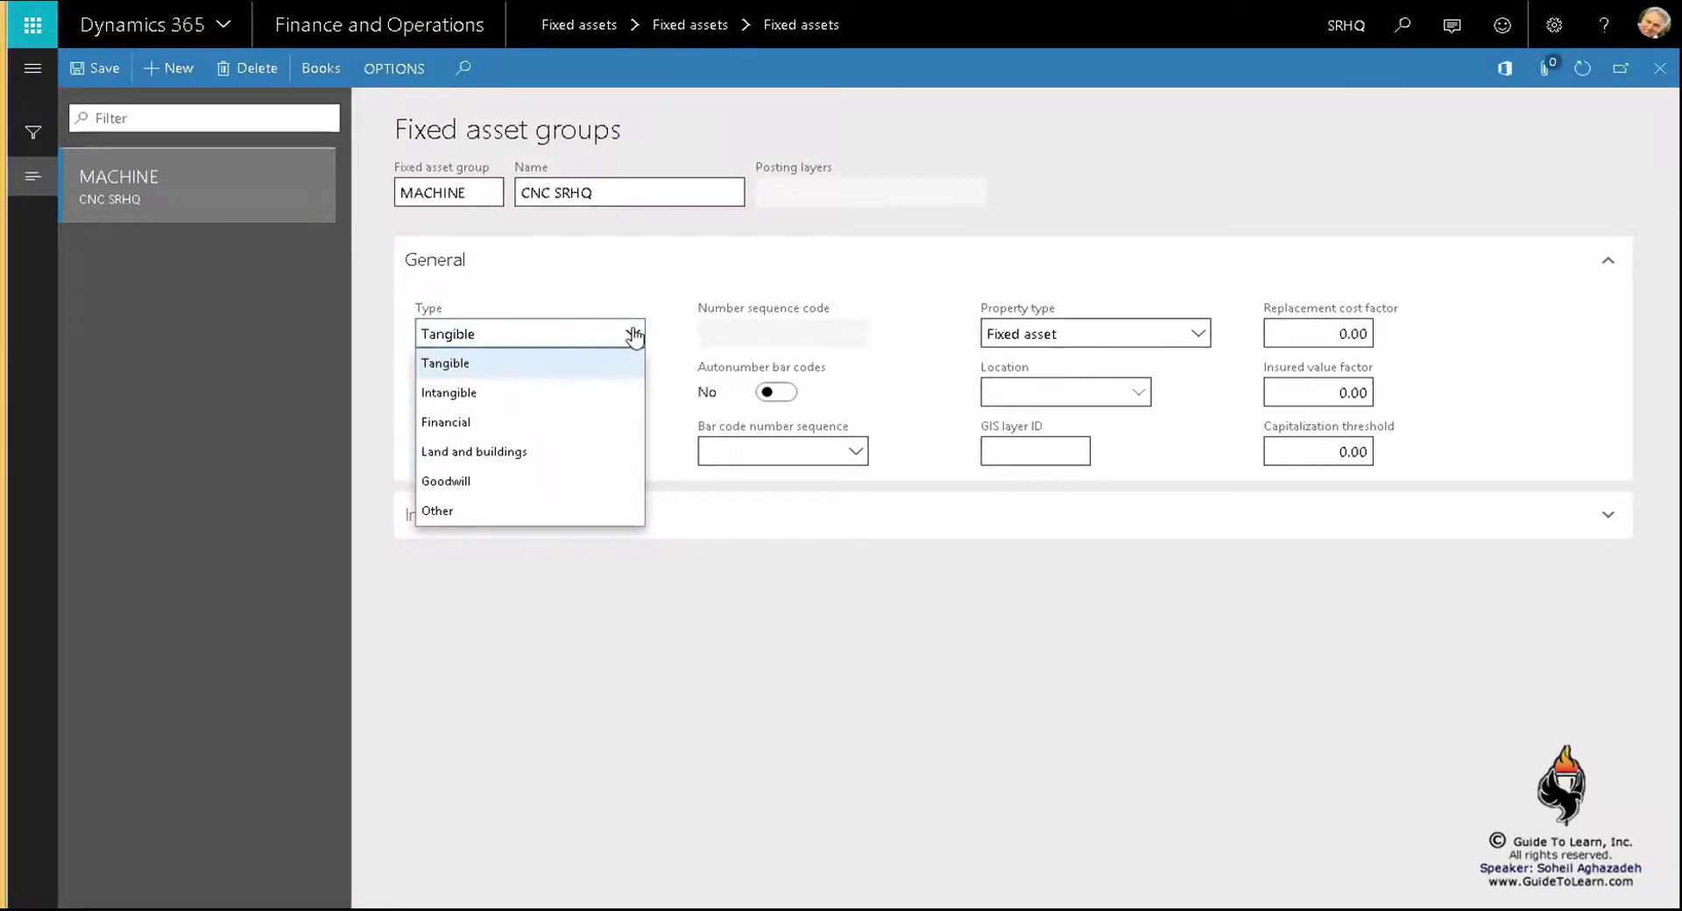
key("Down")
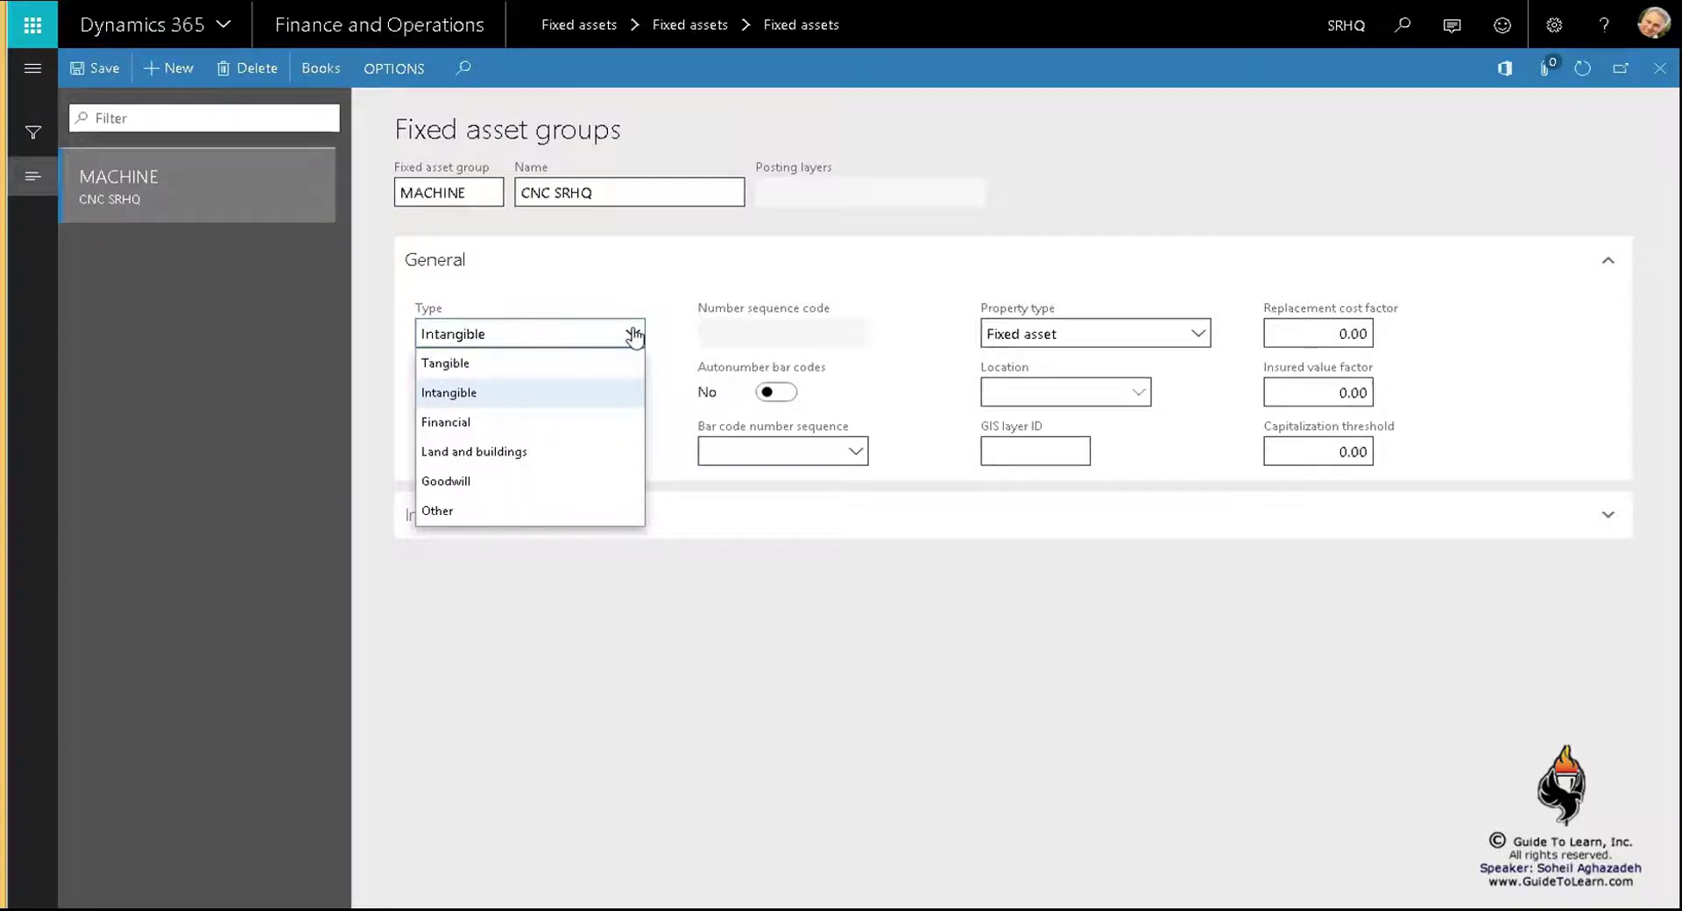
key("Down")
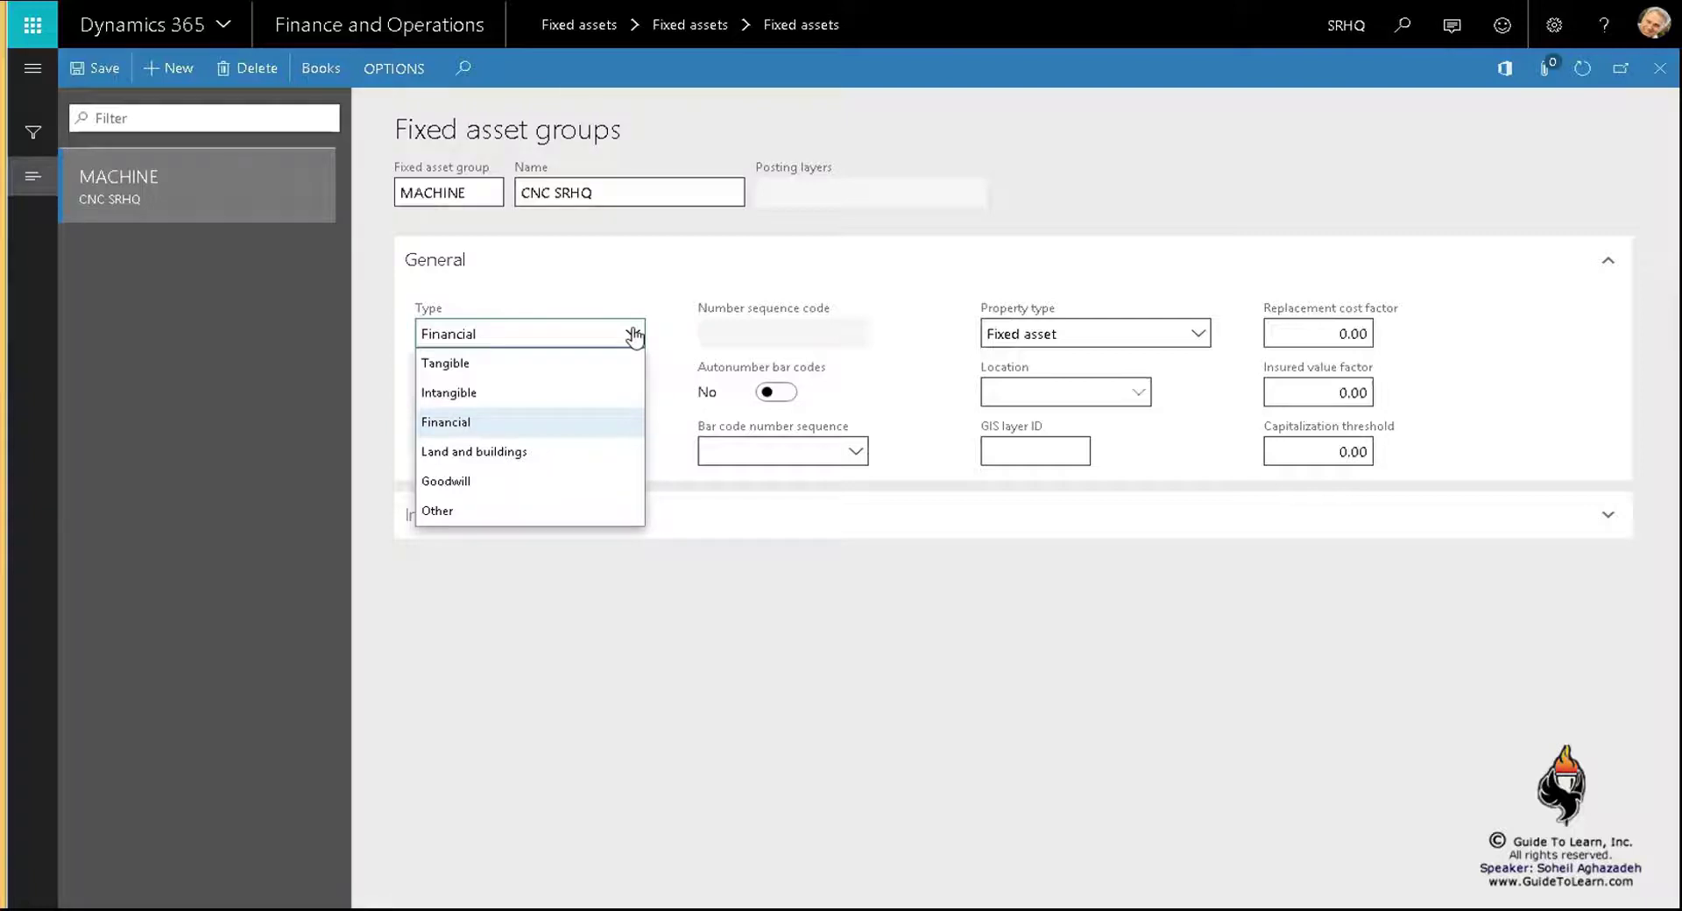
key("Down")
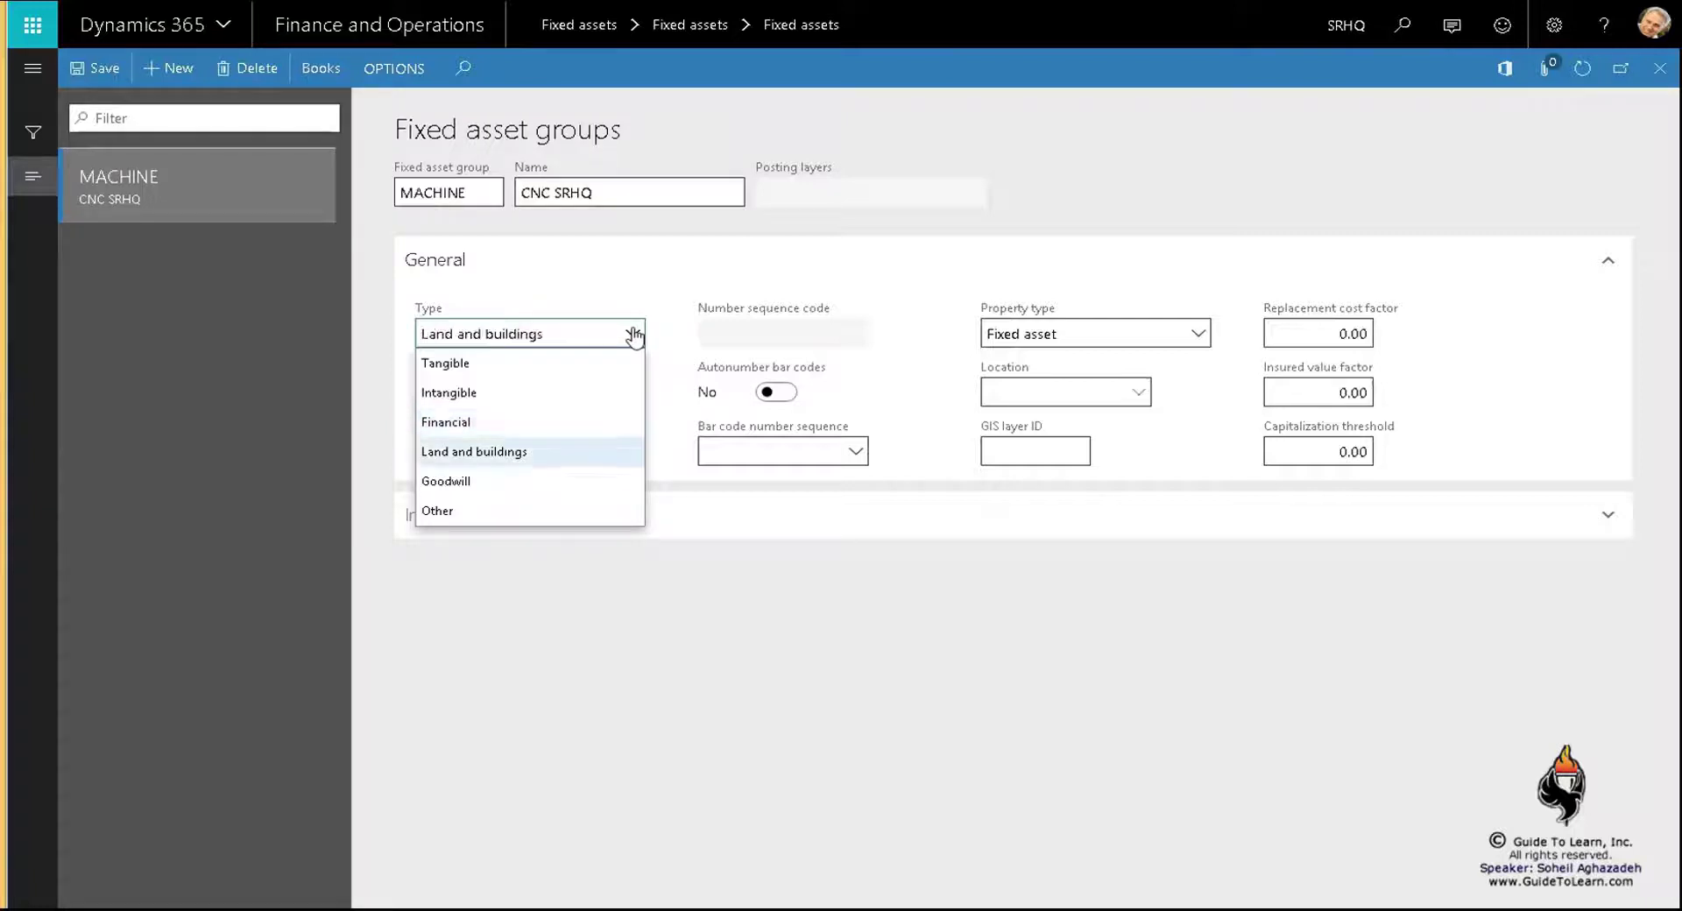